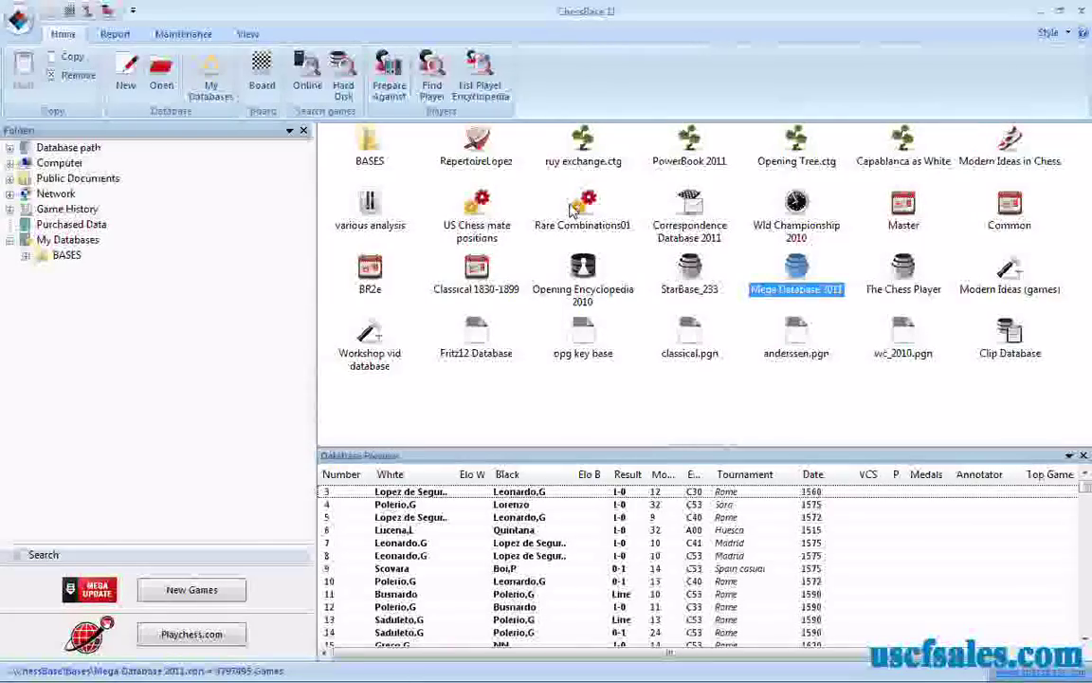
Open a search of Mega Database 2011 for games with Kasparov as Black, with colours no longer ignored
{"action": "right_click", "coordinate": [799, 271]}
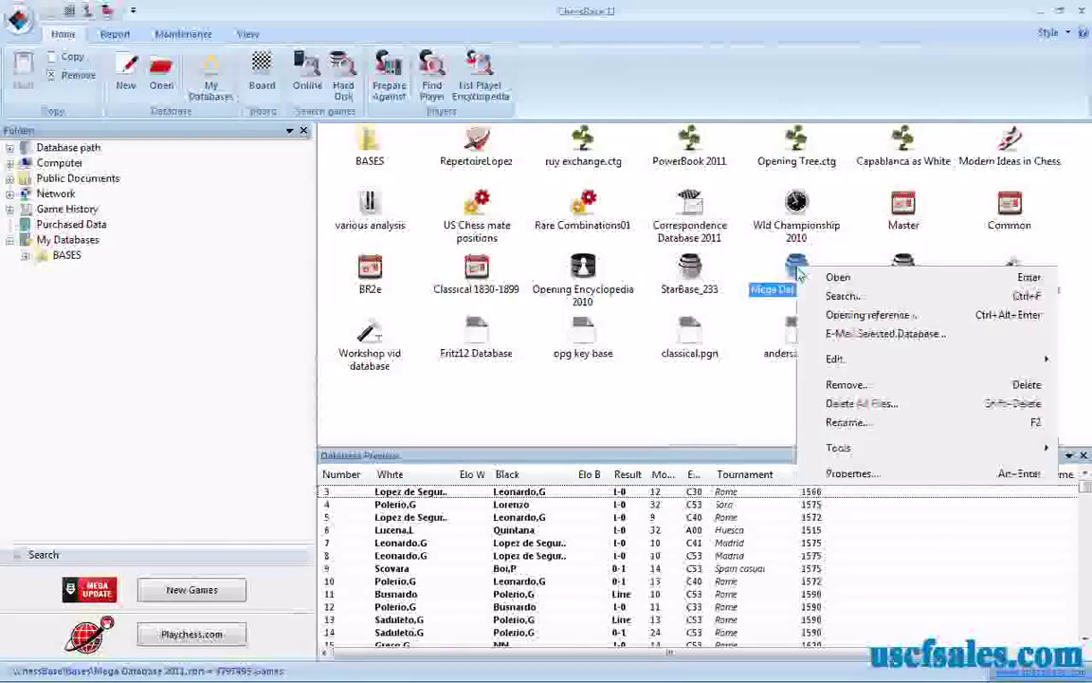
{"action": "left_click", "coordinate": [842, 296]}
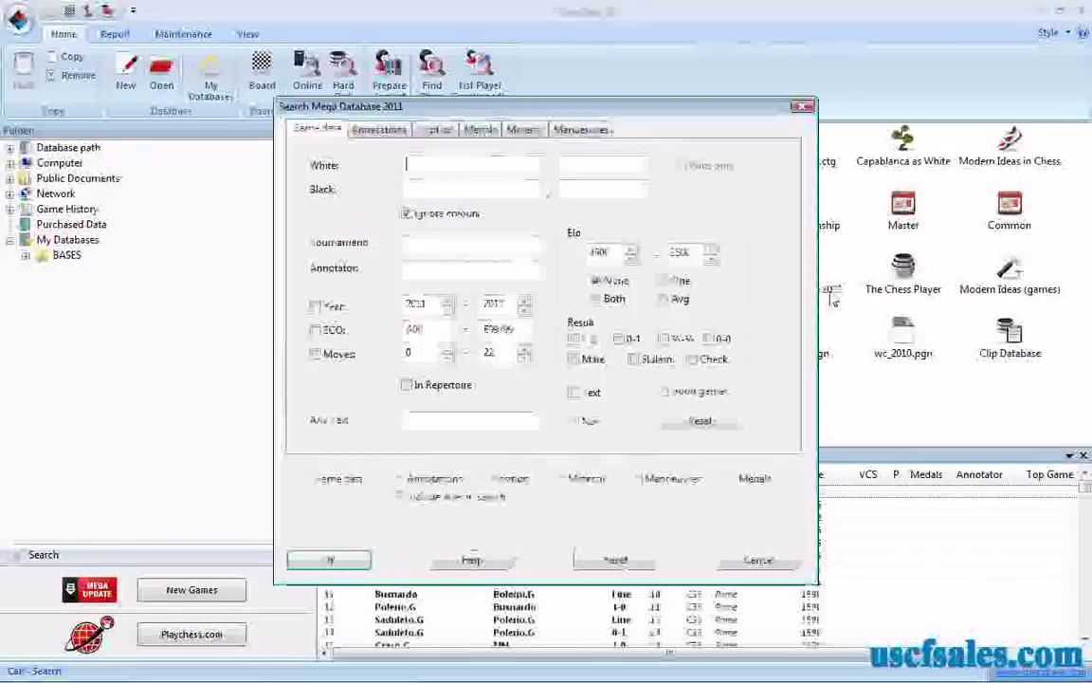
{"action": "left_click", "coordinate": [429, 193]}
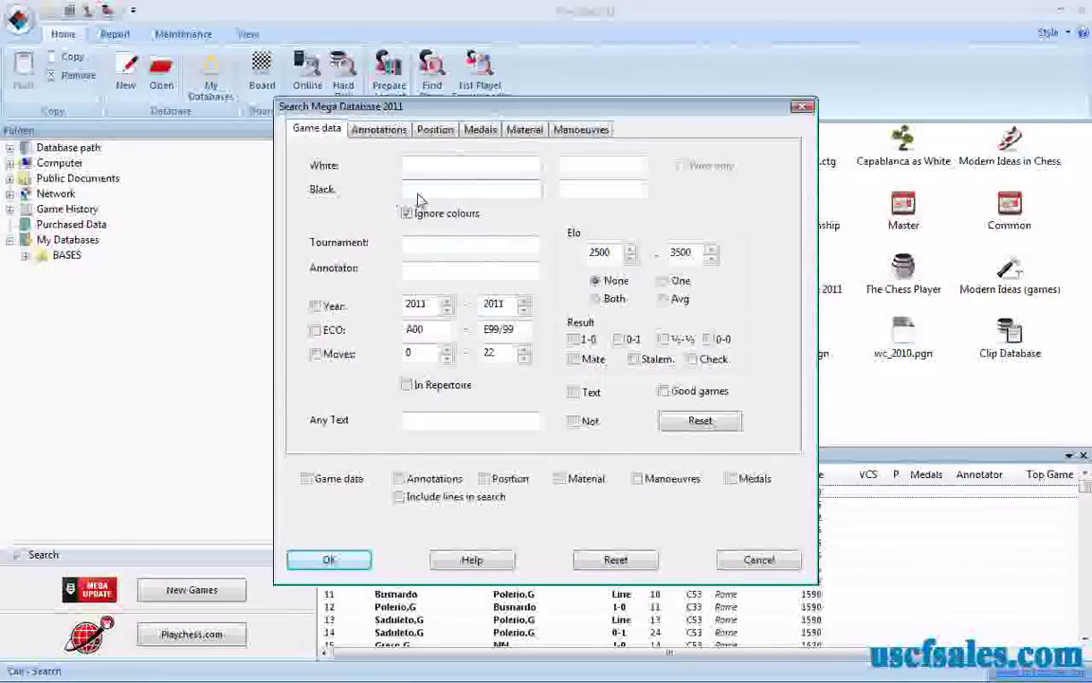
{"action": "type", "text": "K"}
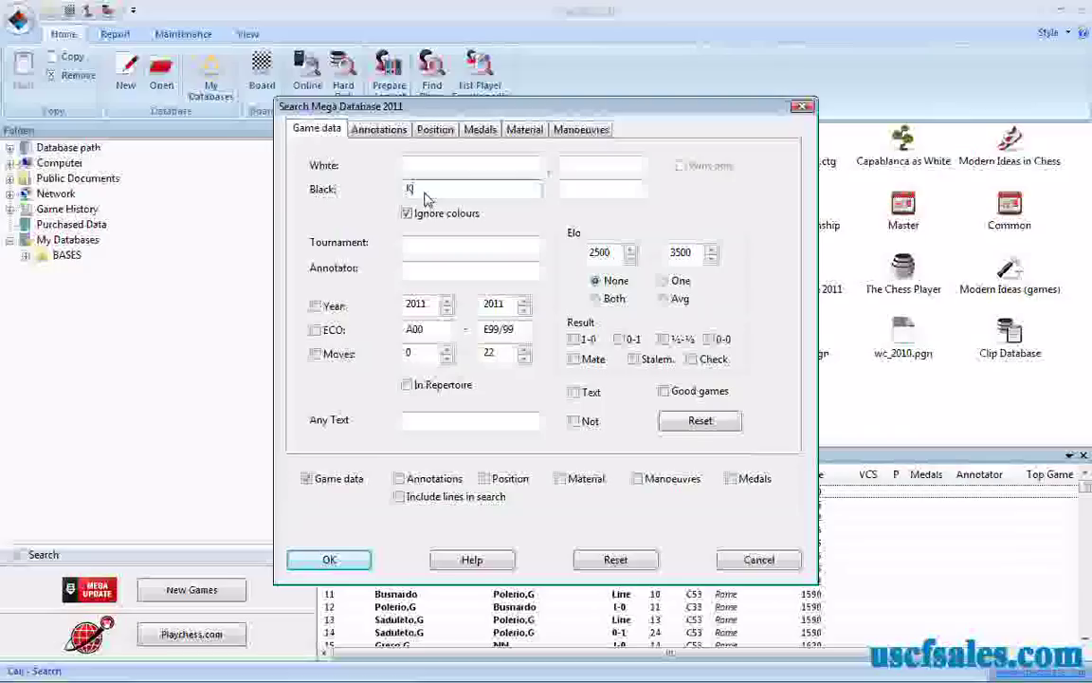
{"action": "type", "text": "asparo"}
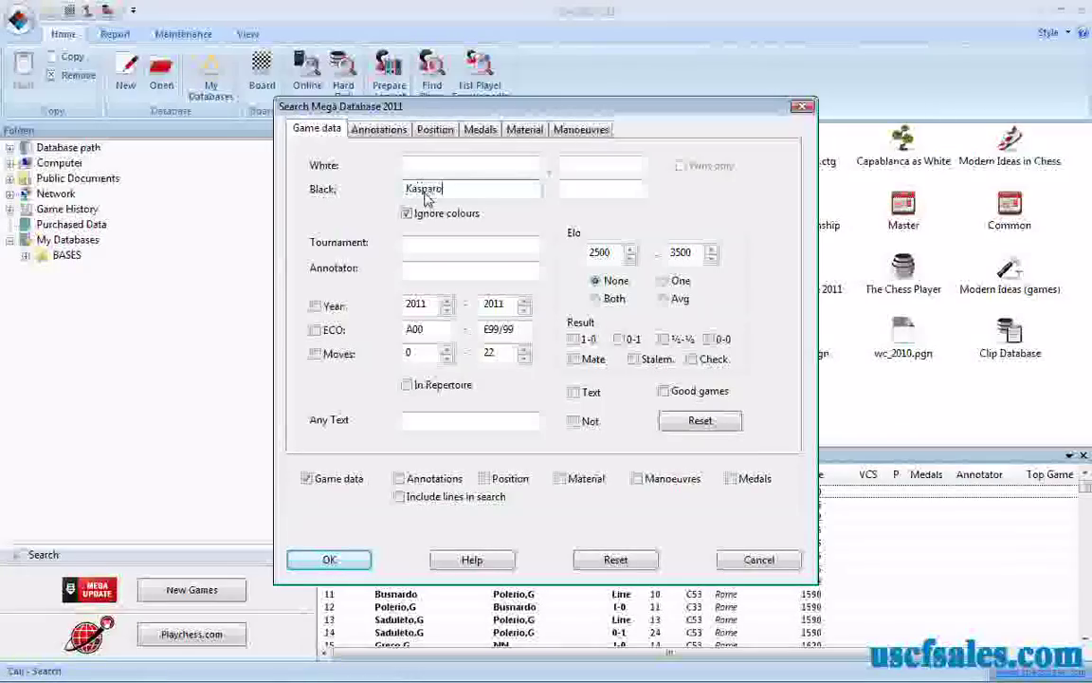
{"action": "type", "text": "v"}
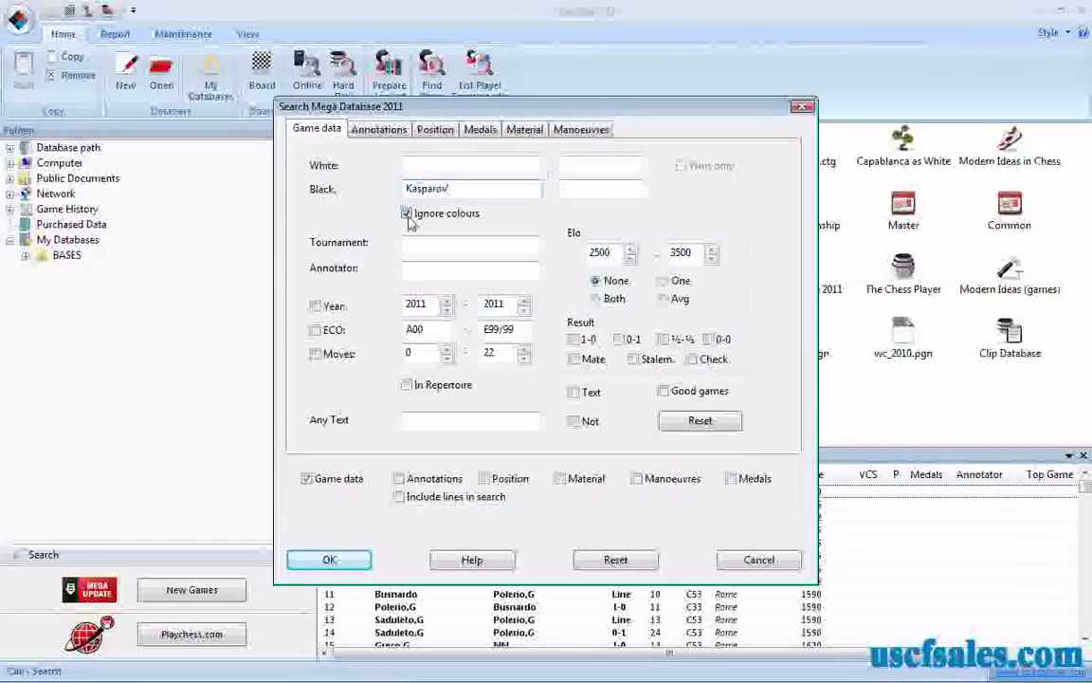
{"action": "left_click", "coordinate": [406, 214]}
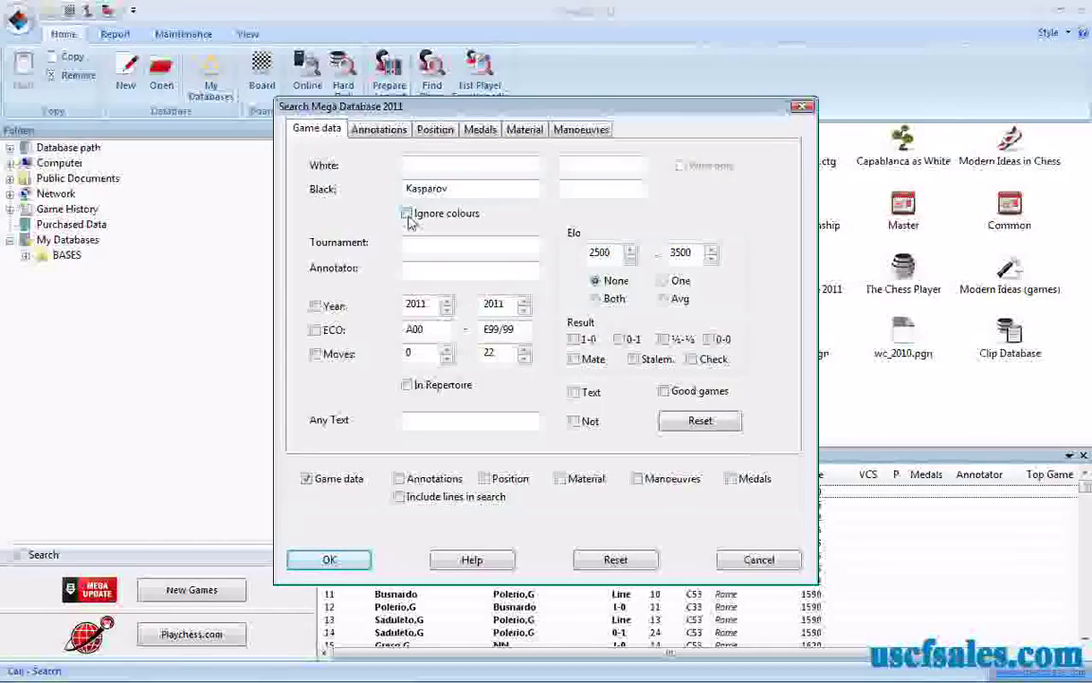
Restrict the search to ECO codes starting at E61, keeping E99/99 as the upper limit
{"action": "double_click", "coordinate": [436, 337]}
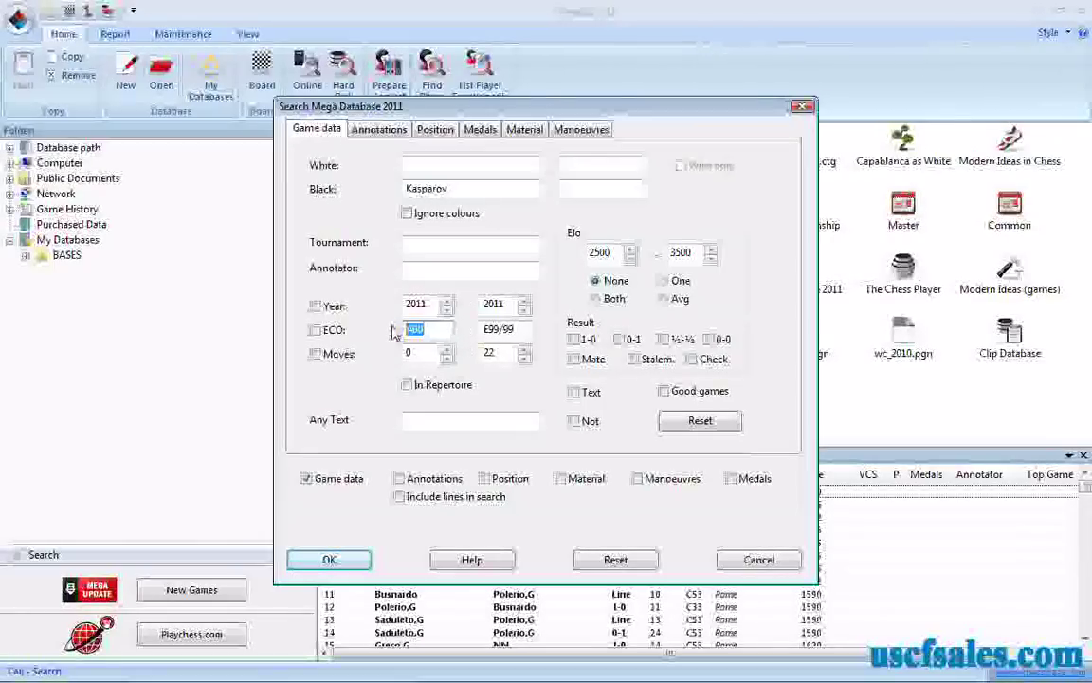
{"action": "type", "text": "E61"}
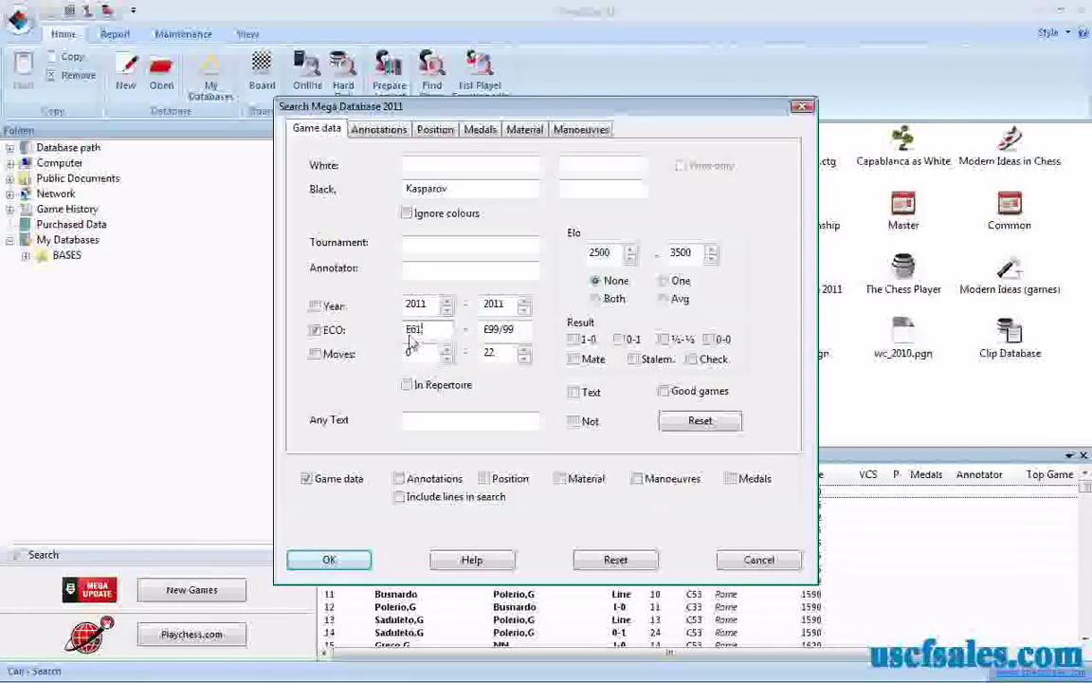
{"action": "double_click", "coordinate": [488, 351]}
{"action": "key", "text": "Delete"}
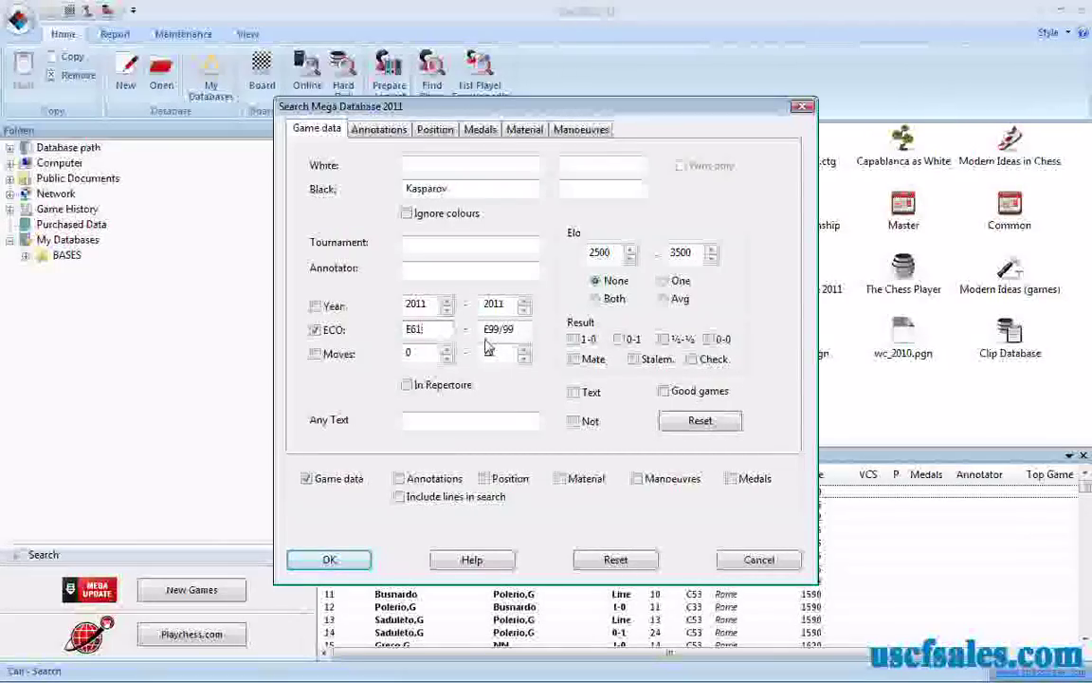
{"action": "type", "text": "22"}
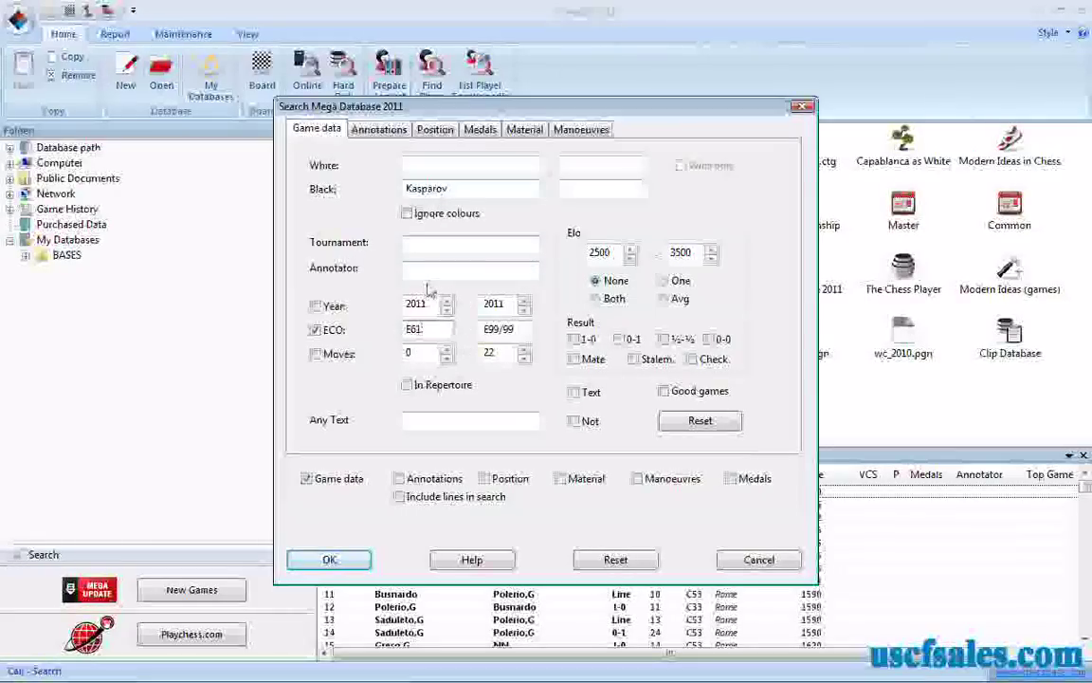
Require games whose annotations contain variations, and run the search
{"action": "left_click", "coordinate": [379, 130]}
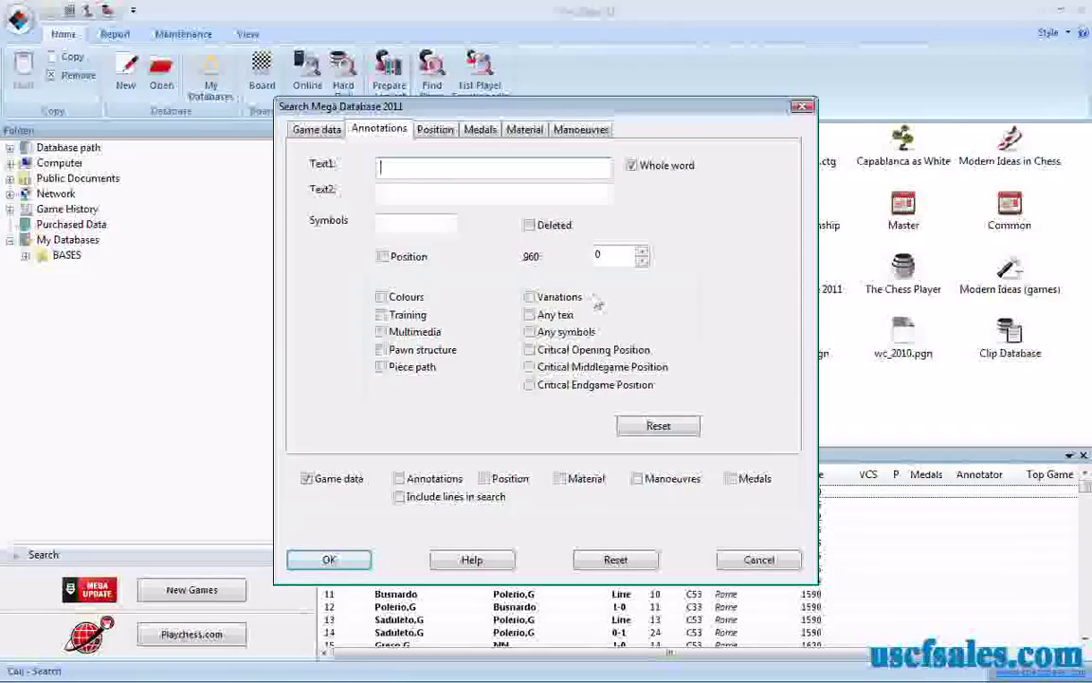
{"action": "left_click", "coordinate": [530, 298]}
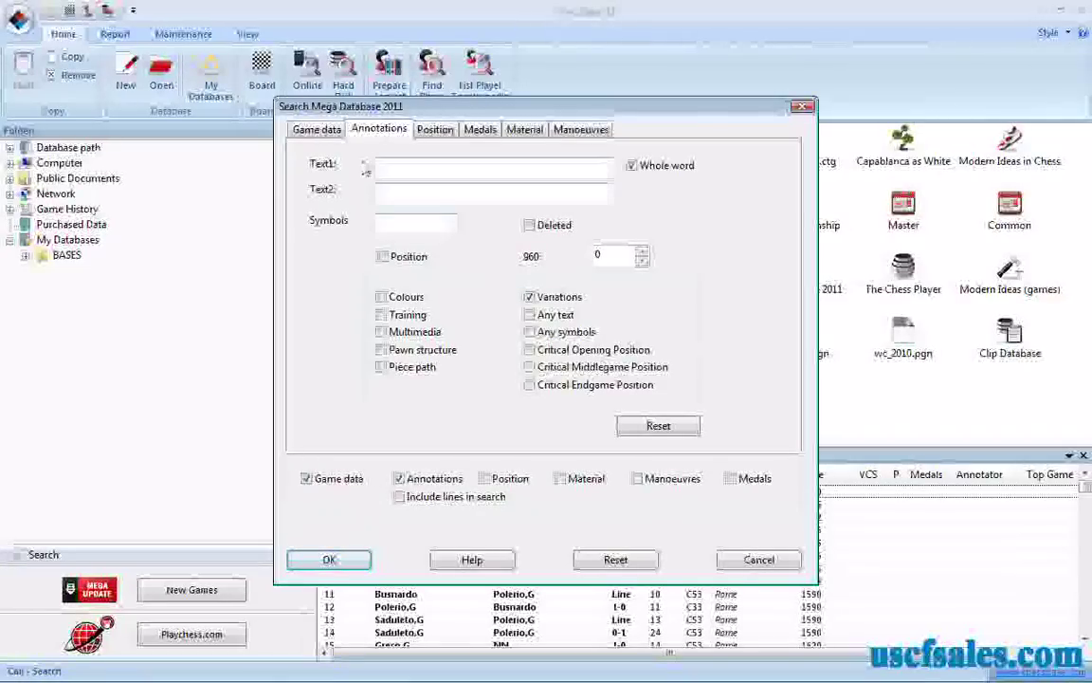
{"action": "left_click", "coordinate": [312, 134]}
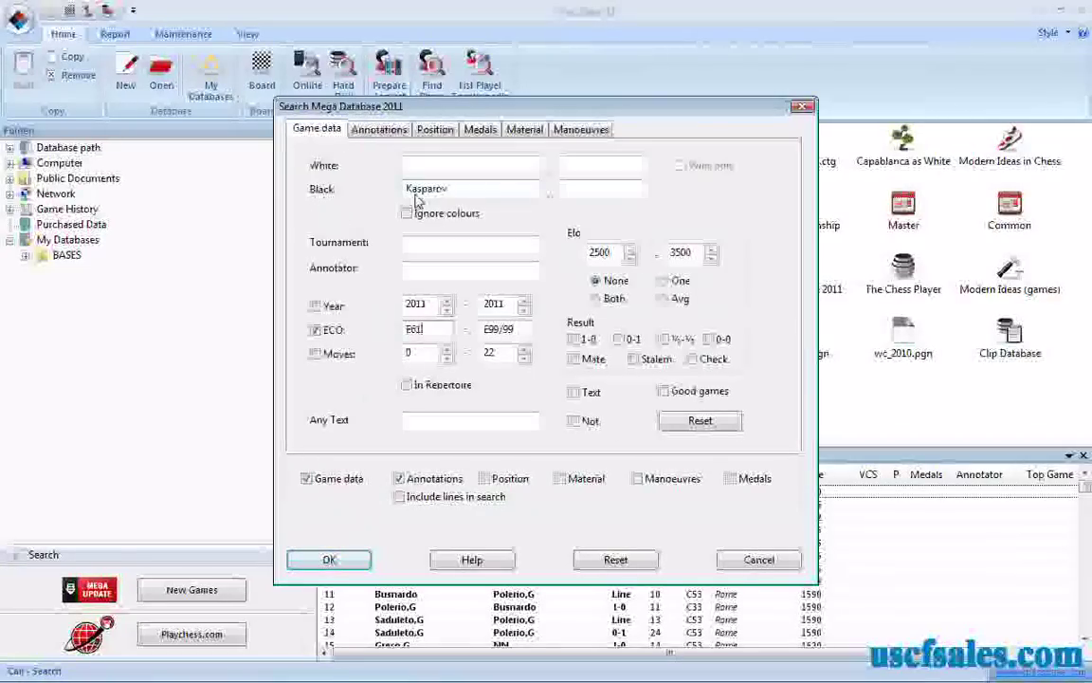
{"action": "left_click", "coordinate": [329, 561]}
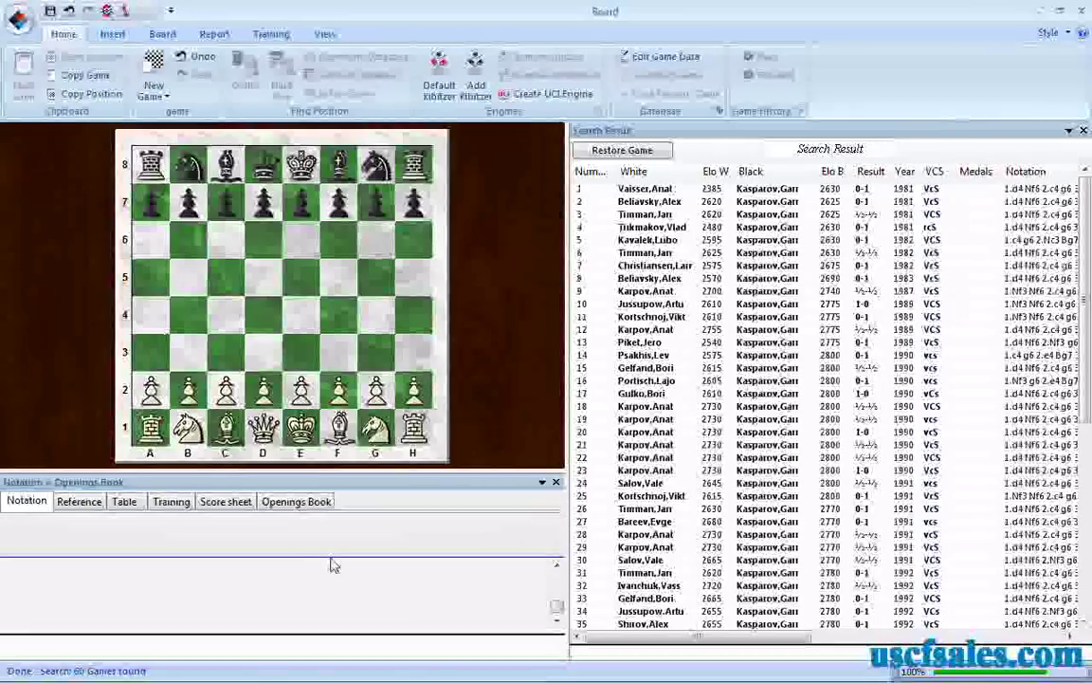
Look through the annotated notation of several found games, including Karpov 1987, Psakhis 1990 and Timman 1991
{"action": "left_click", "coordinate": [592, 290]}
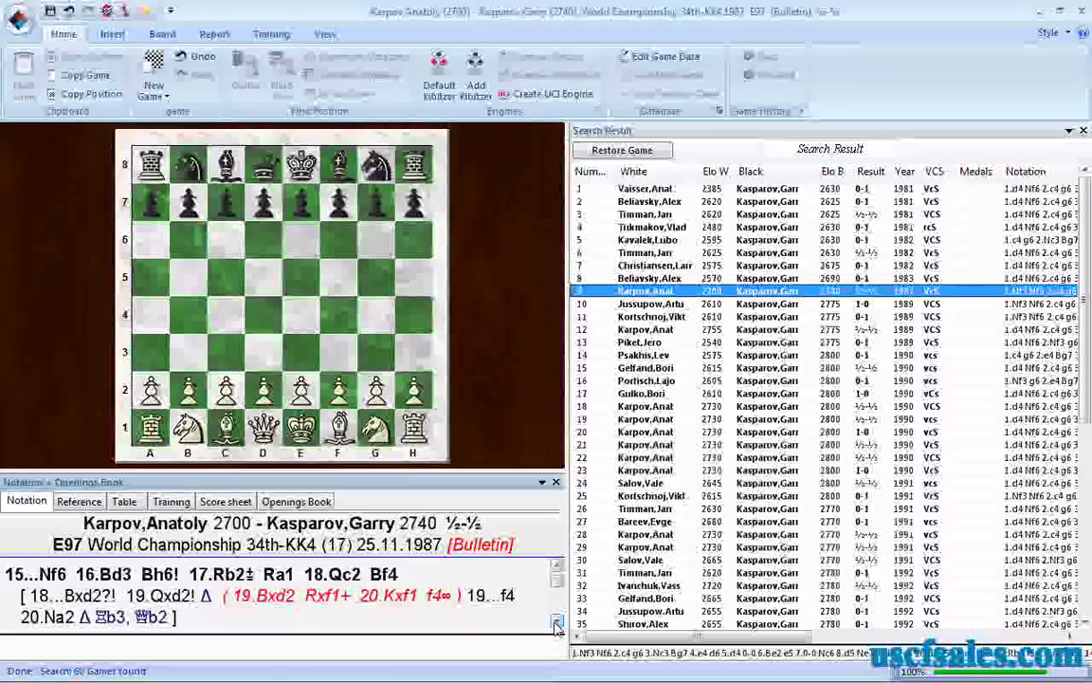
{"action": "left_click", "coordinate": [661, 357]}
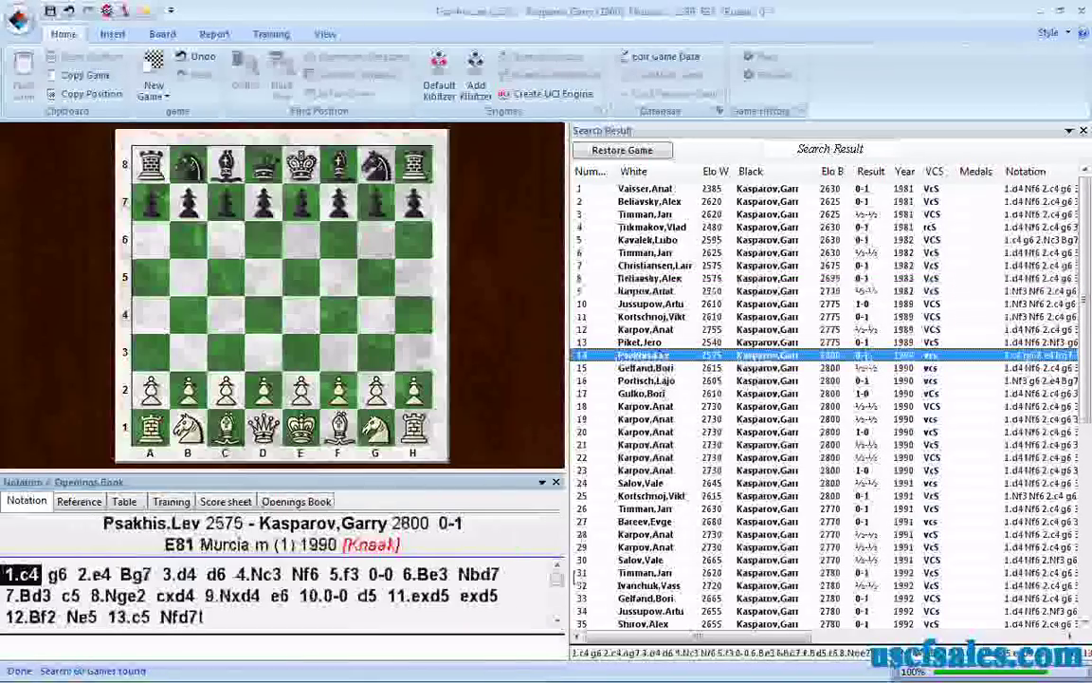
{"action": "left_click", "coordinate": [557, 620]}
{"action": "left_click", "coordinate": [557, 620]}
{"action": "left_click", "coordinate": [557, 621]}
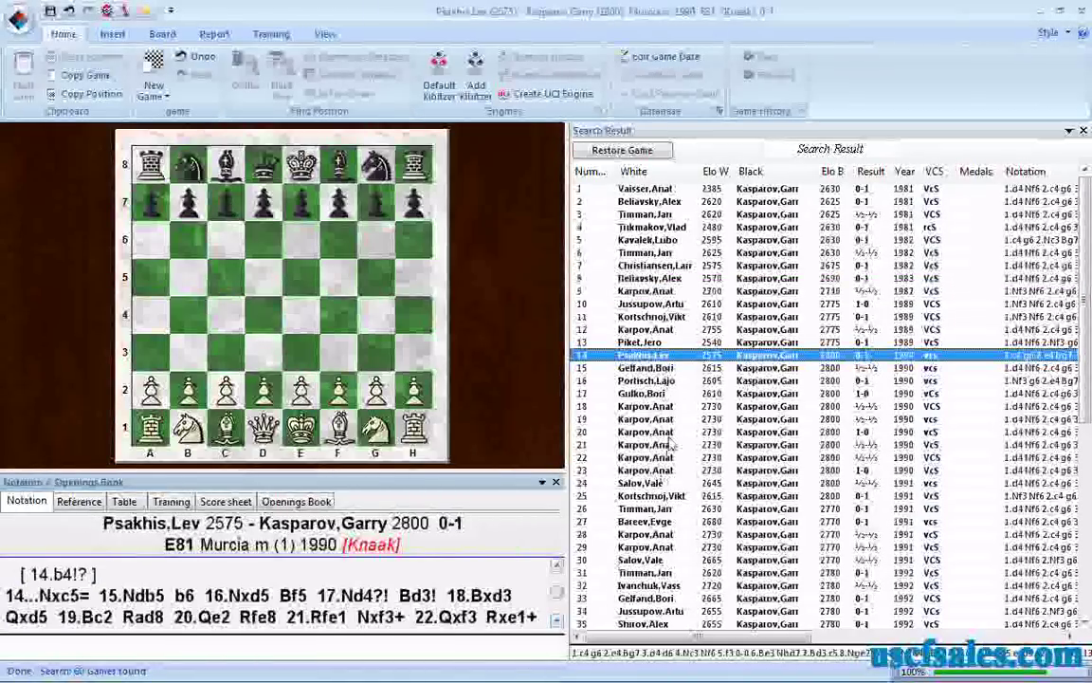
{"action": "left_click", "coordinate": [669, 434]}
{"action": "left_click", "coordinate": [655, 470]}
{"action": "left_click", "coordinate": [626, 508]}
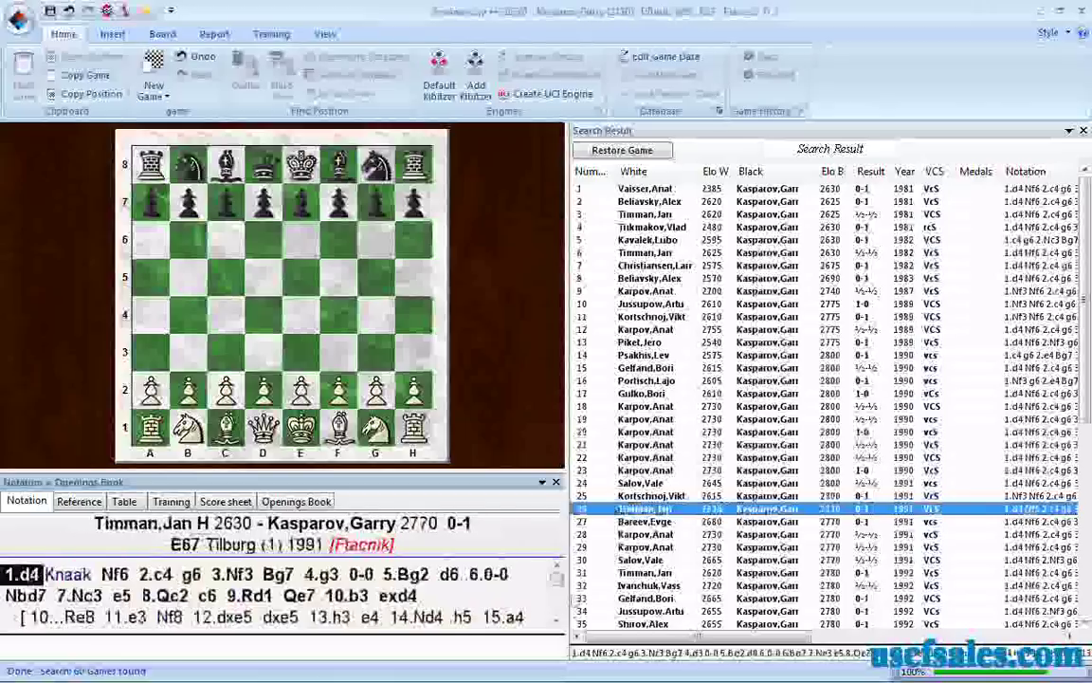
{"action": "left_click", "coordinate": [558, 623]}
{"action": "left_click", "coordinate": [558, 622]}
{"action": "left_click", "coordinate": [557, 622]}
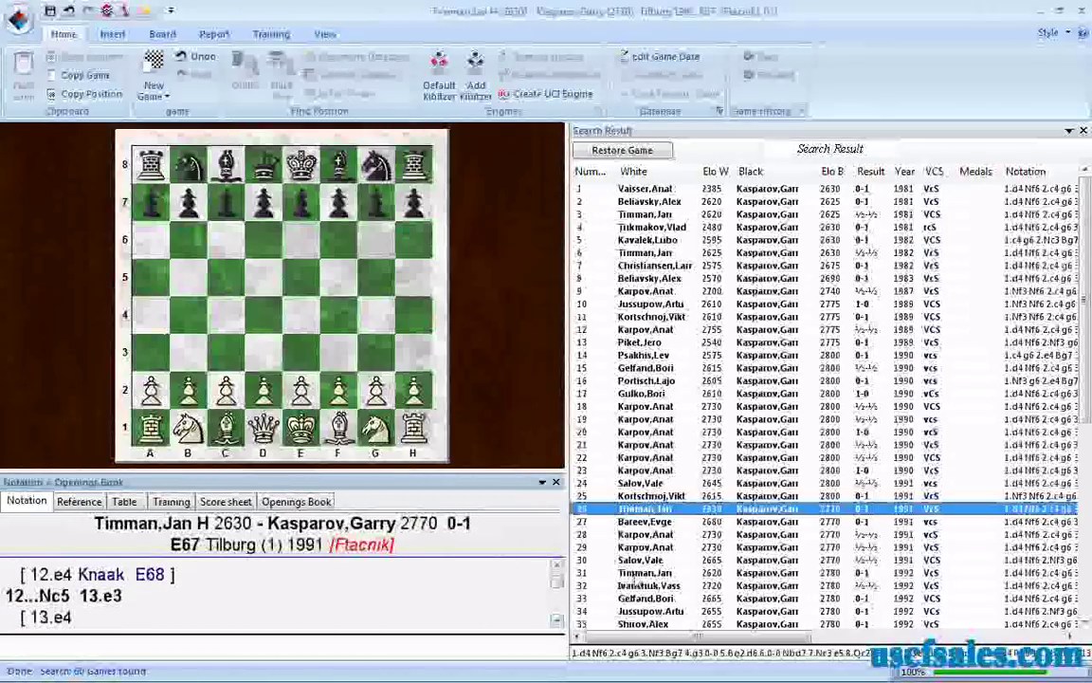
Examine the annotations in the 1992 Linares games by Timman and Jussupow against Kasparov
{"action": "left_click", "coordinate": [643, 573]}
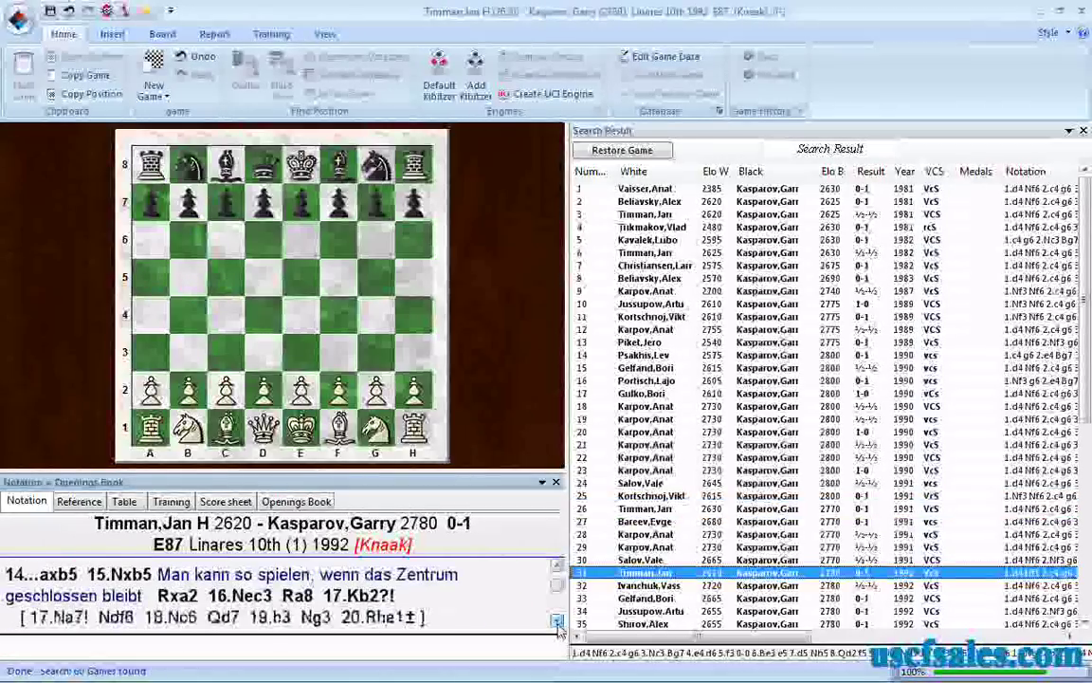
{"action": "left_click", "coordinate": [623, 612]}
{"action": "left_click", "coordinate": [558, 621]}
{"action": "left_click", "coordinate": [557, 622]}
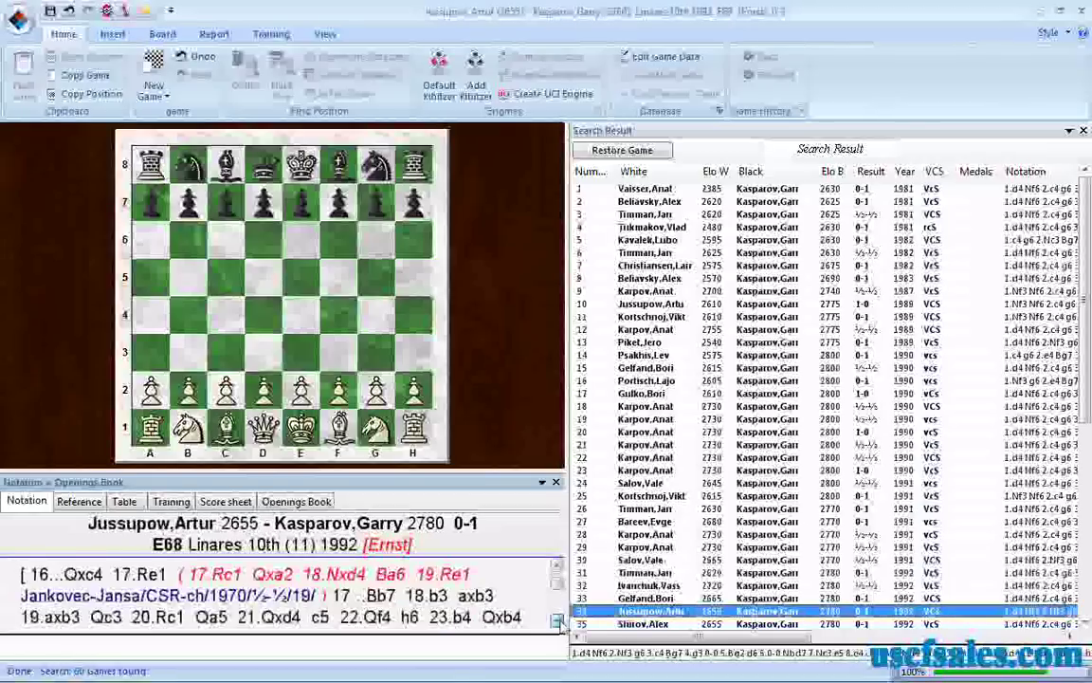
{"action": "left_click", "coordinate": [557, 621]}
{"action": "left_click", "coordinate": [558, 621]}
Read through Kasparov's annotations to the 1983 Candidates game against Beliavsky, focusing on the variations around moves 10 and 11
{"action": "left_click", "coordinate": [645, 278]}
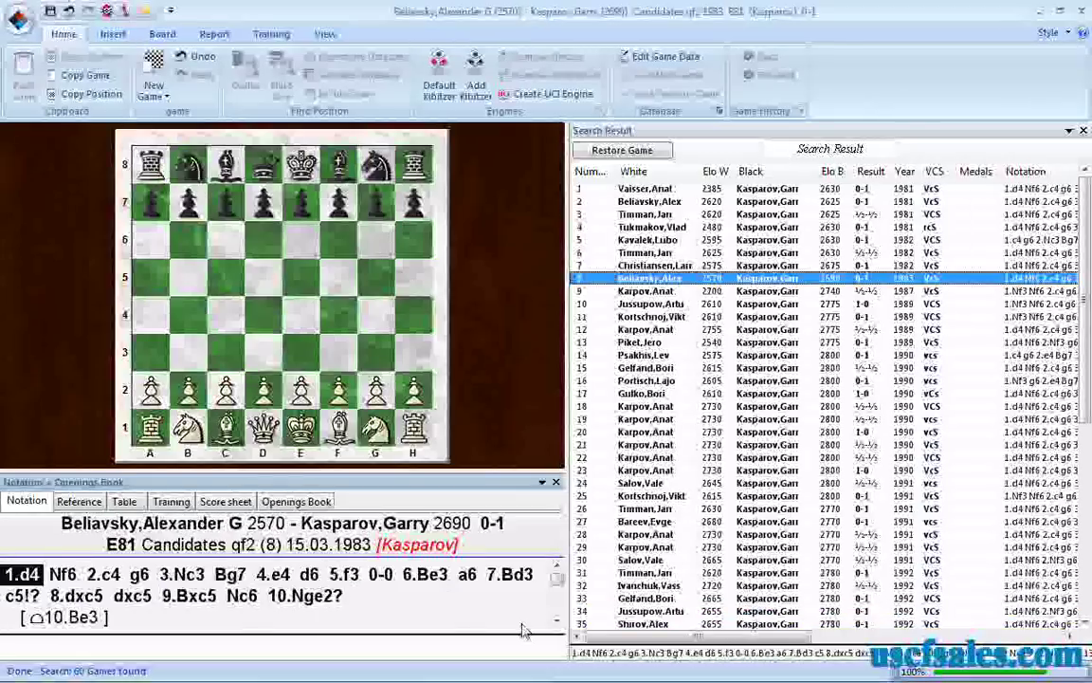
{"action": "left_click", "coordinate": [558, 621]}
{"action": "left_click", "coordinate": [558, 621]}
{"action": "left_click", "coordinate": [558, 621]}
{"action": "left_click", "coordinate": [557, 621]}
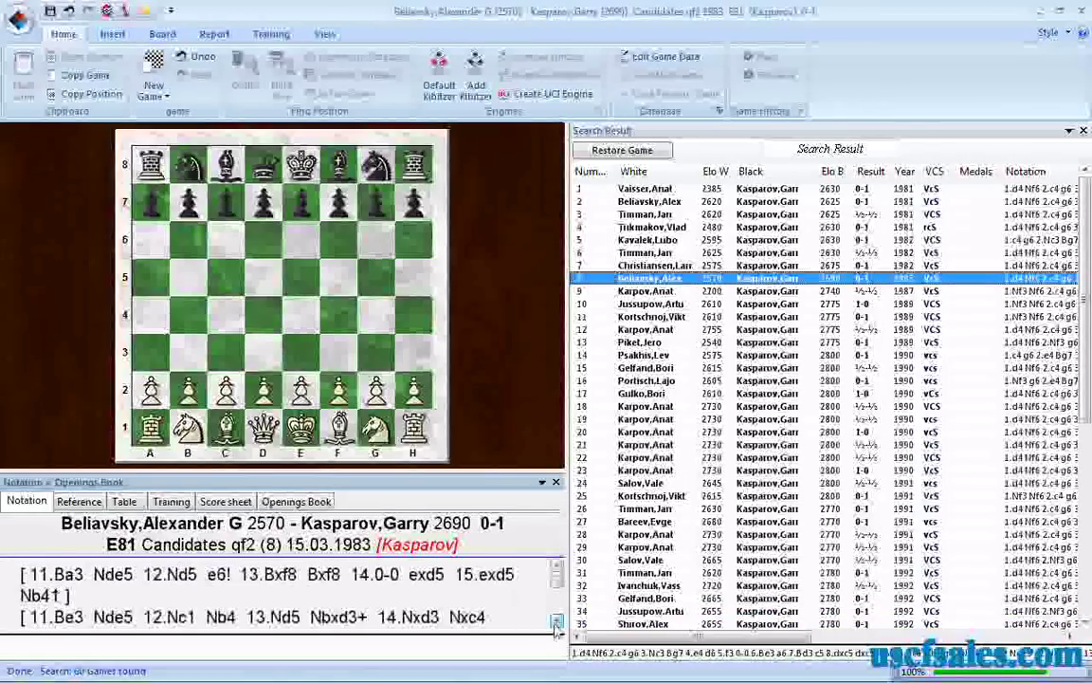
{"action": "left_click", "coordinate": [558, 621]}
{"action": "left_click", "coordinate": [558, 621]}
{"action": "left_click", "coordinate": [557, 622]}
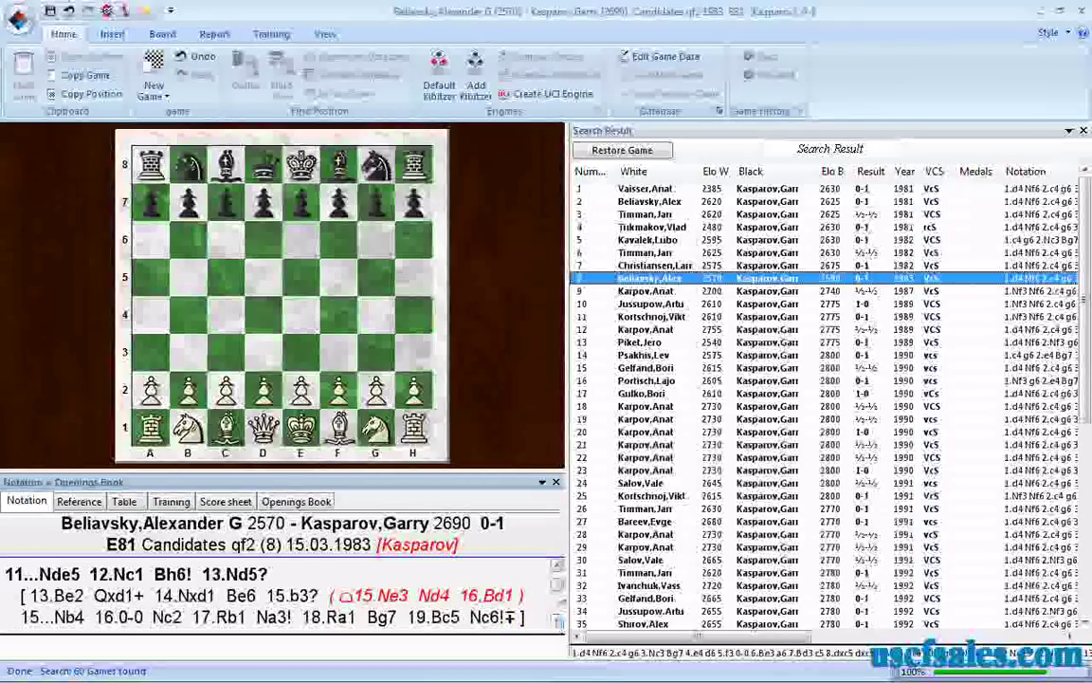
{"action": "left_click", "coordinate": [557, 566]}
{"action": "left_click", "coordinate": [558, 566]}
{"action": "left_click", "coordinate": [557, 566]}
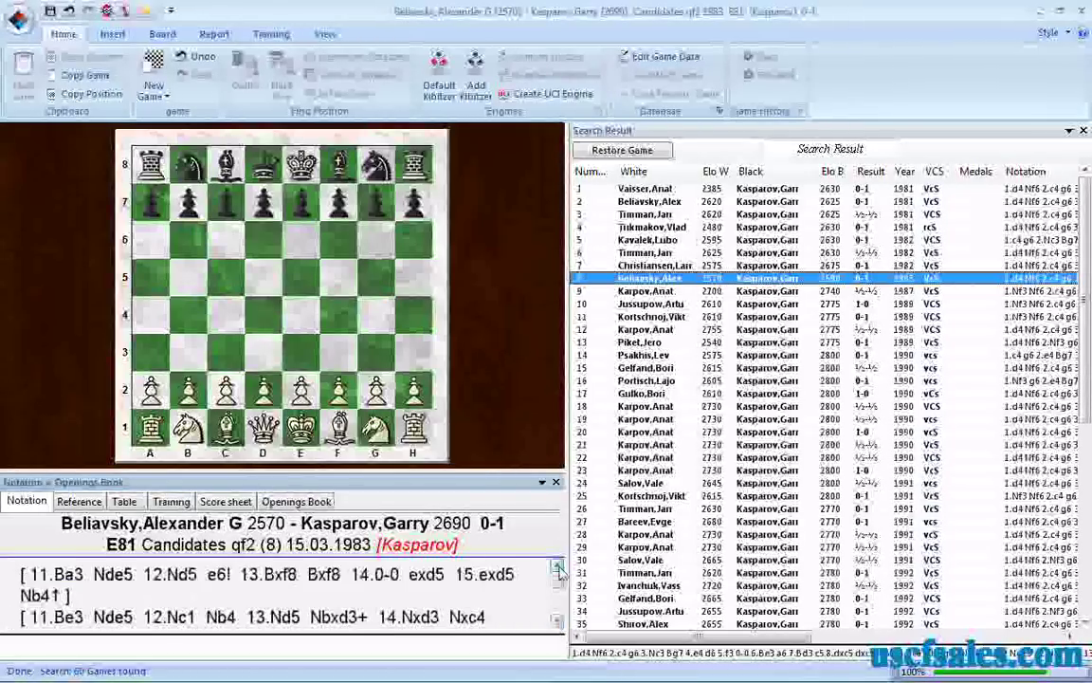
{"action": "left_click", "coordinate": [558, 566]}
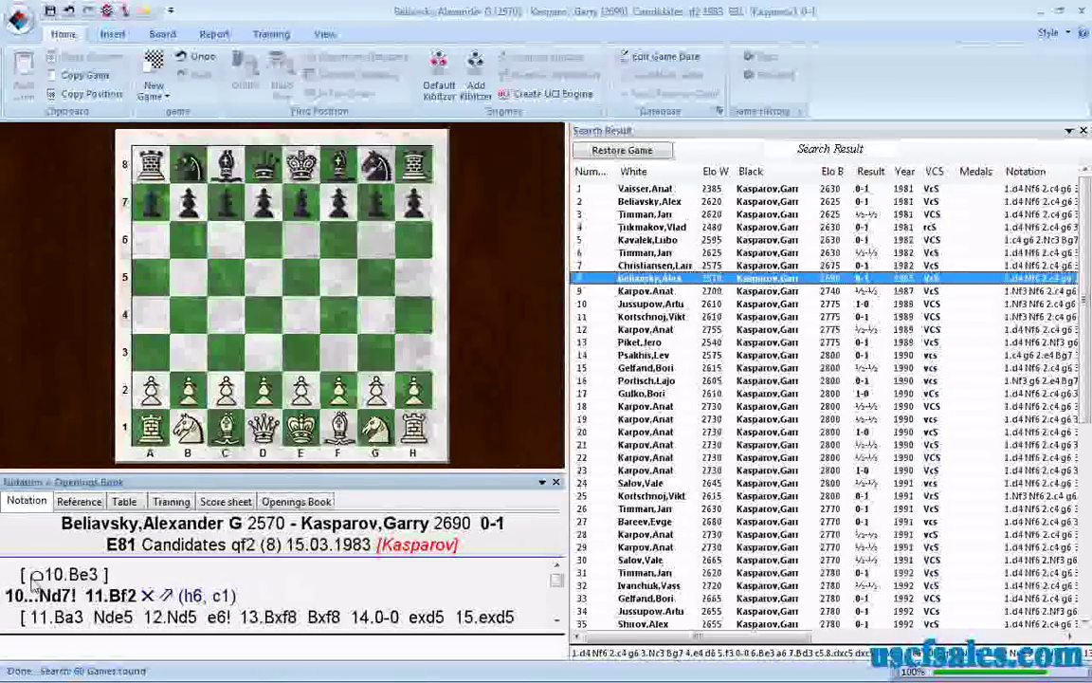
{"action": "left_click", "coordinate": [559, 568]}
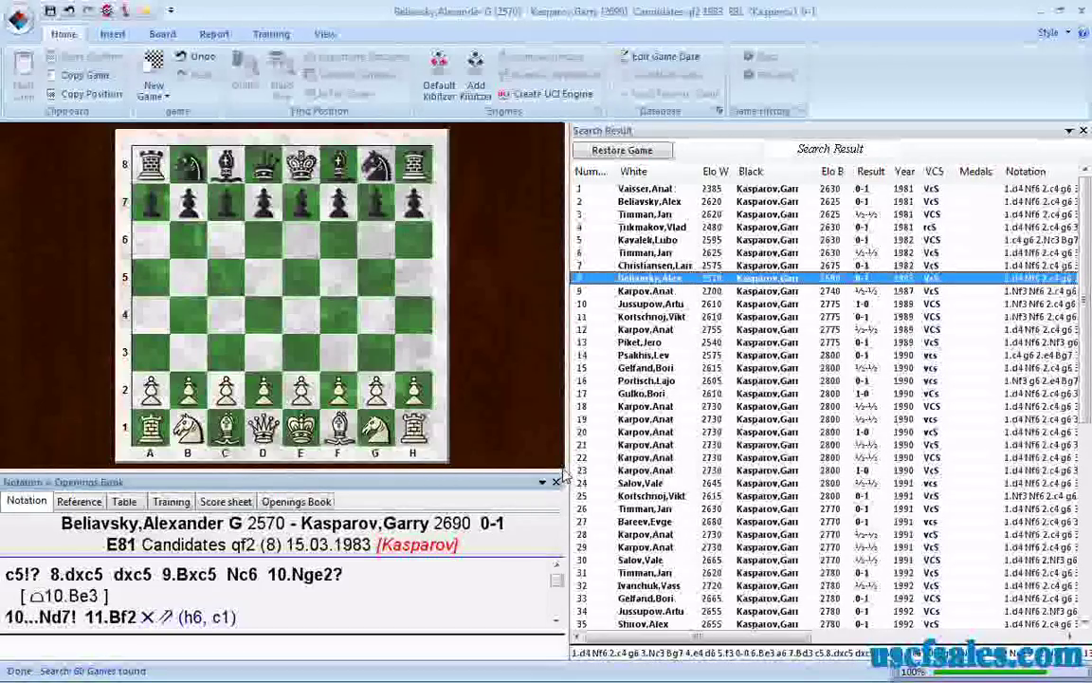
Close the board window with the search results and reopen the search for Mega Database 2011
{"action": "left_click", "coordinate": [1083, 11]}
{"action": "right_click", "coordinate": [785, 277]}
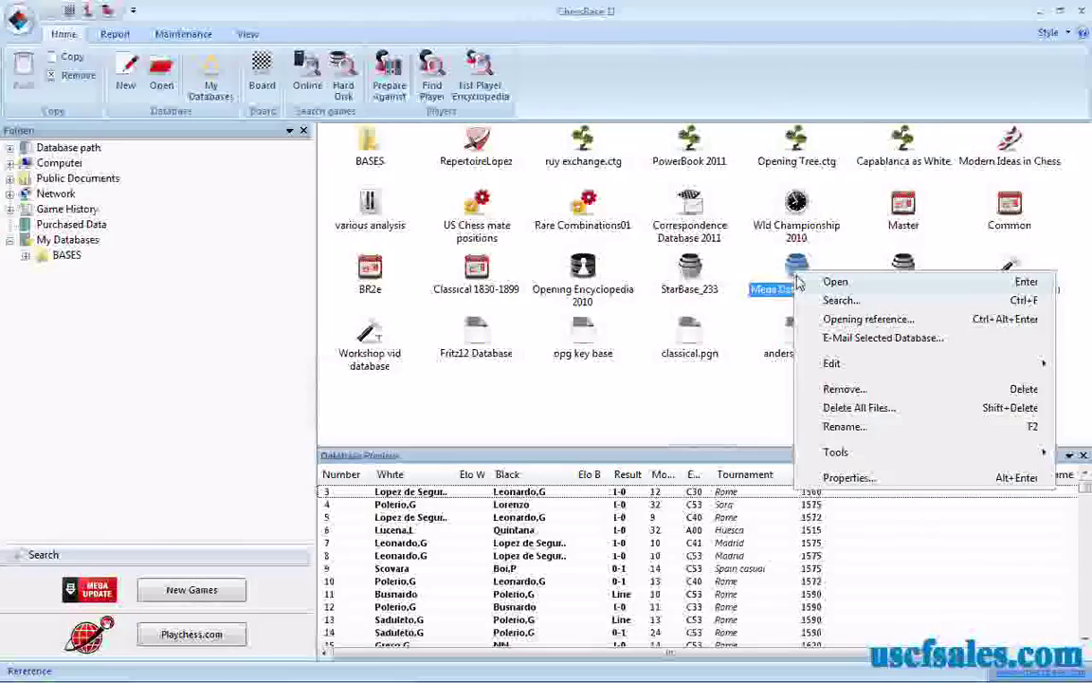
{"action": "left_click", "coordinate": [811, 300]}
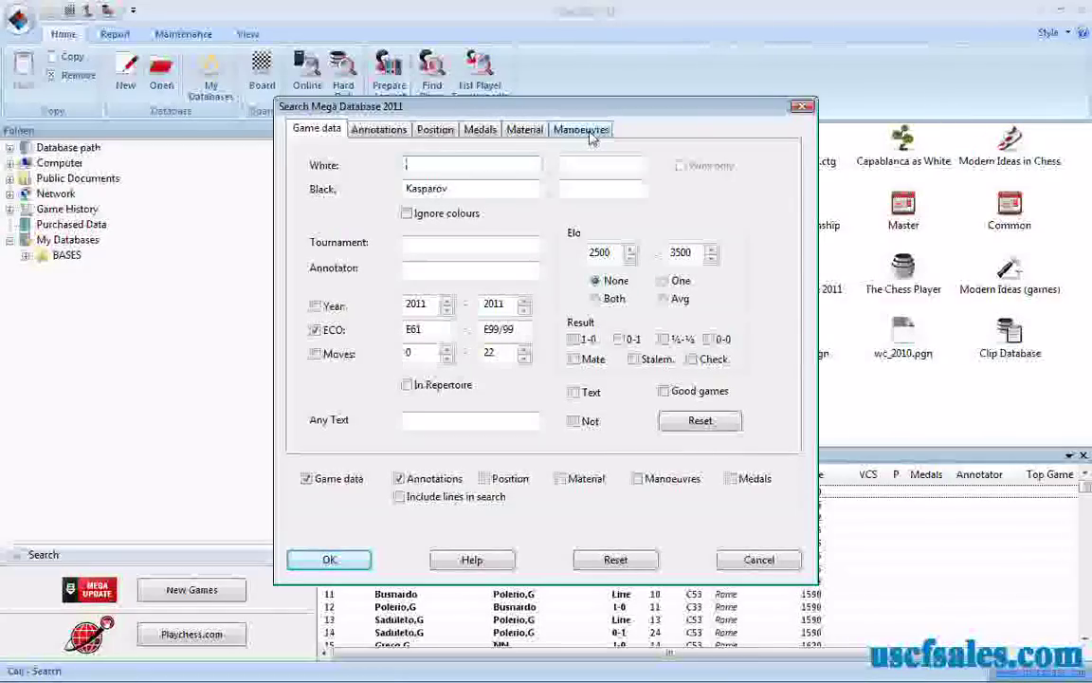
Add a manoeuvre criterion for a Black knight moving from c6 to d4
{"action": "left_click", "coordinate": [589, 131]}
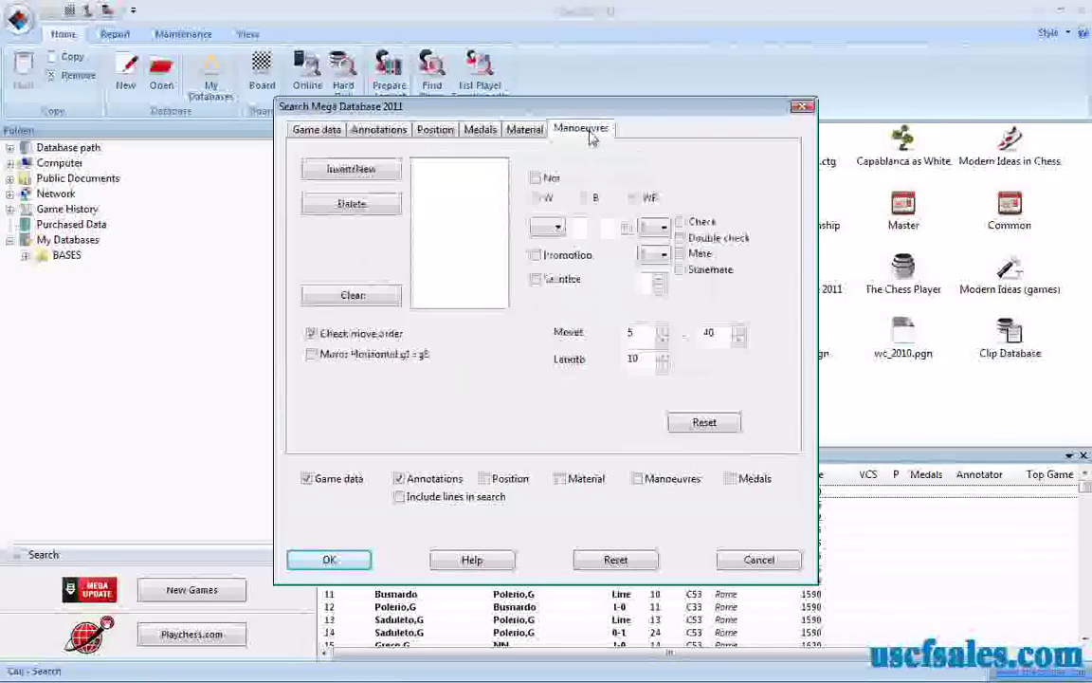
{"action": "left_click", "coordinate": [584, 197]}
{"action": "left_click", "coordinate": [550, 228]}
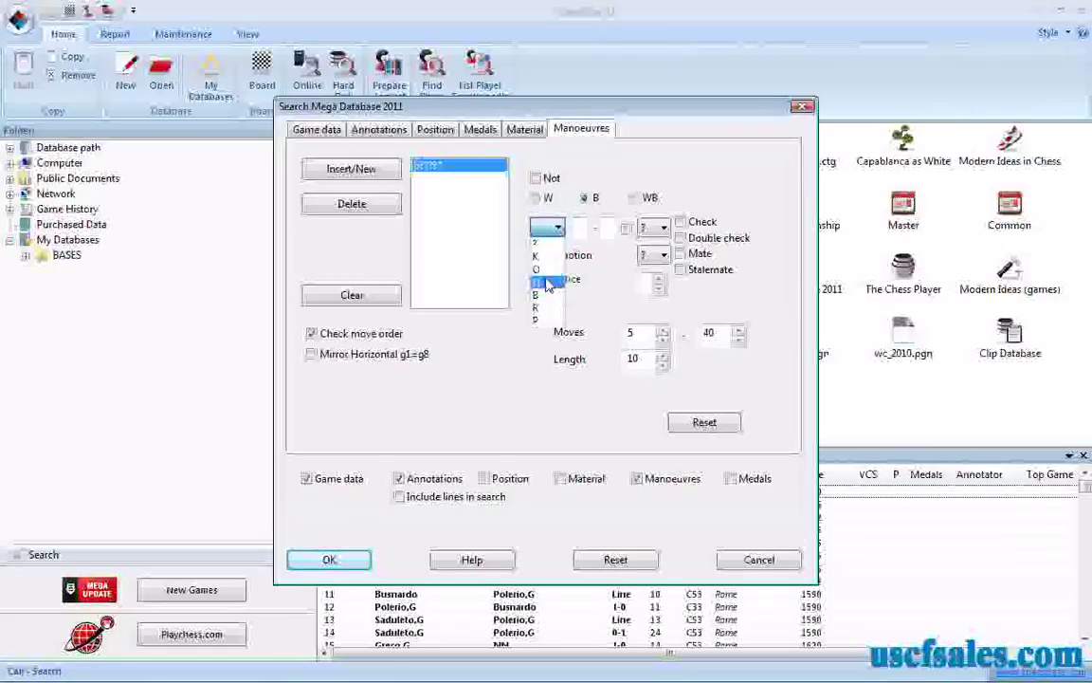
{"action": "left_click", "coordinate": [539, 281]}
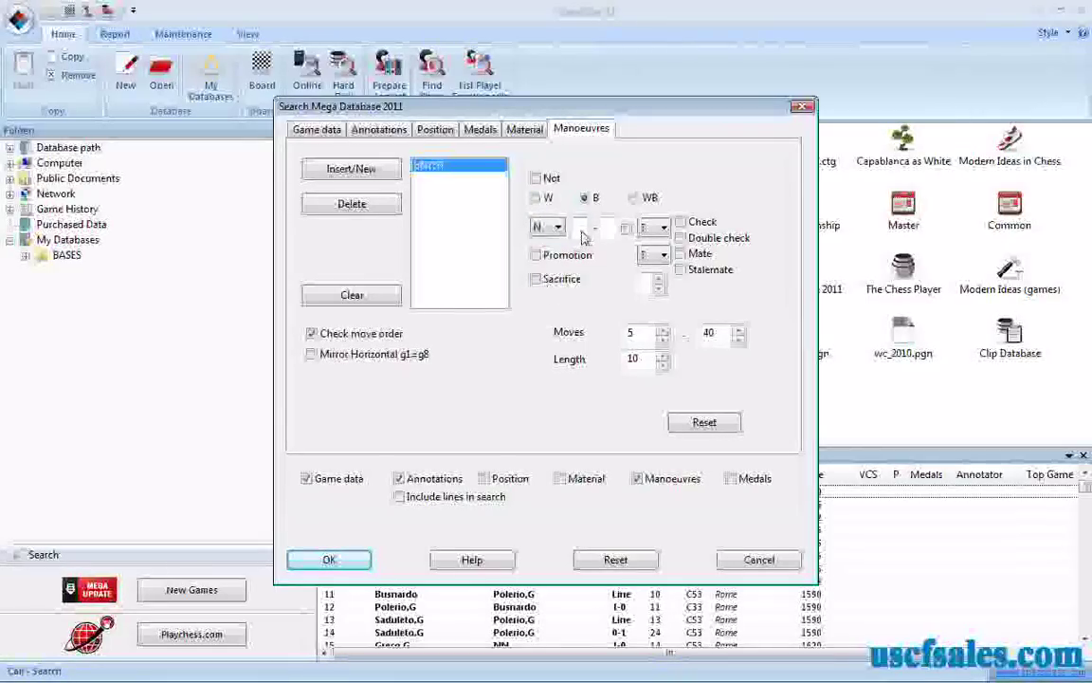
{"action": "type", "text": "c6"}
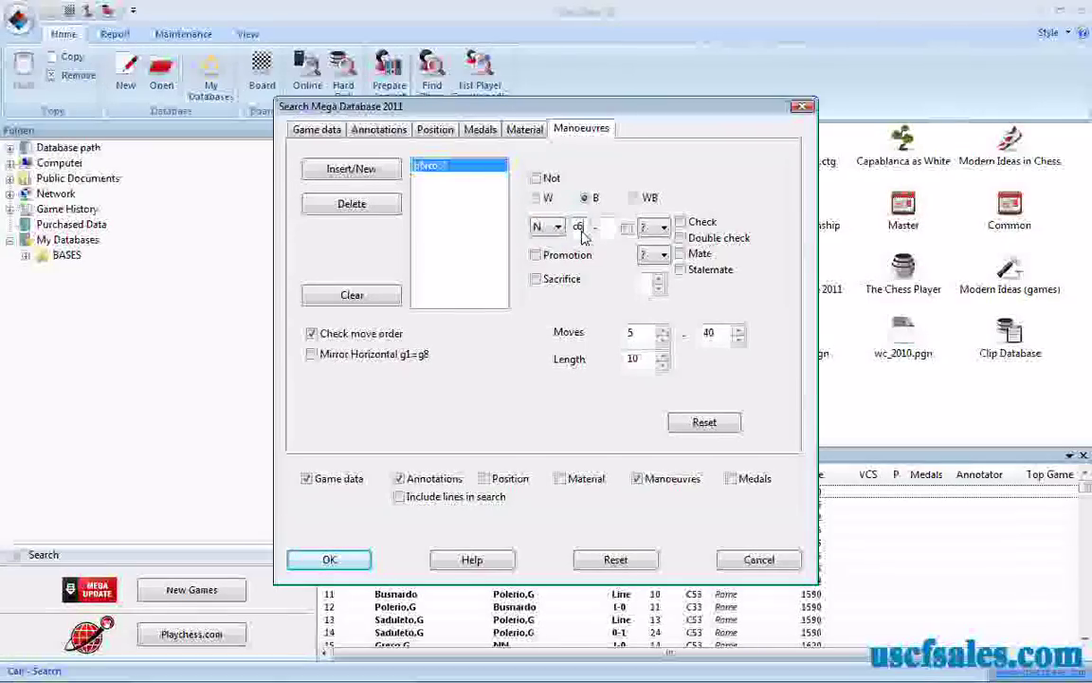
{"action": "type", "text": "d4"}
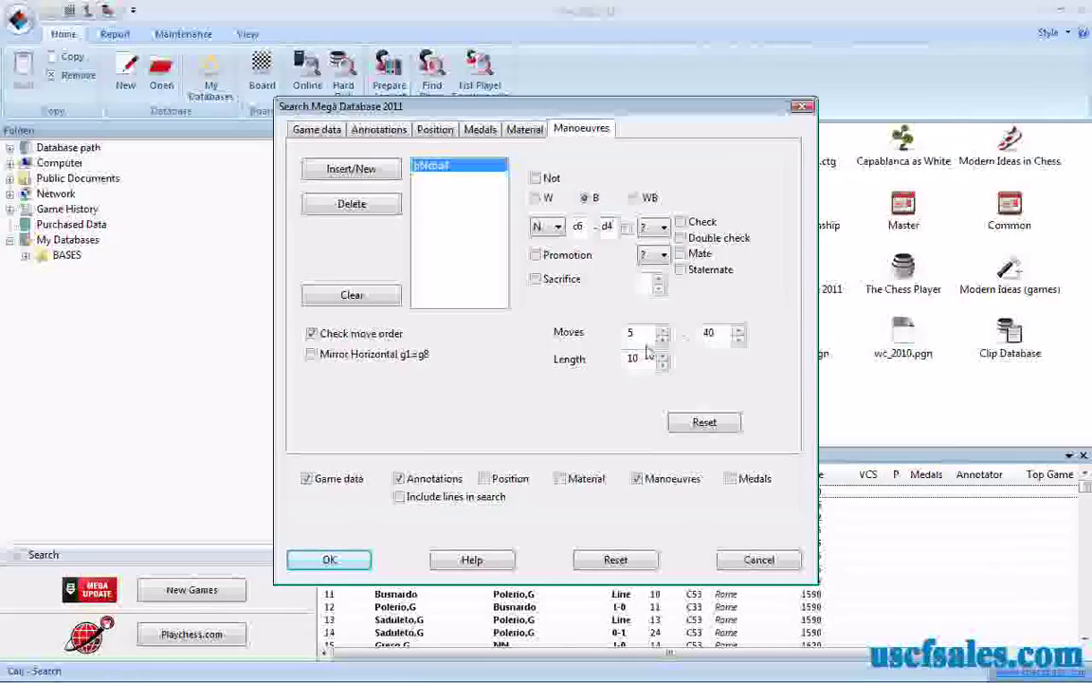
Set the upper move limit of the knight manoeuvre to 20 and run the search
{"action": "double_click", "coordinate": [713, 336]}
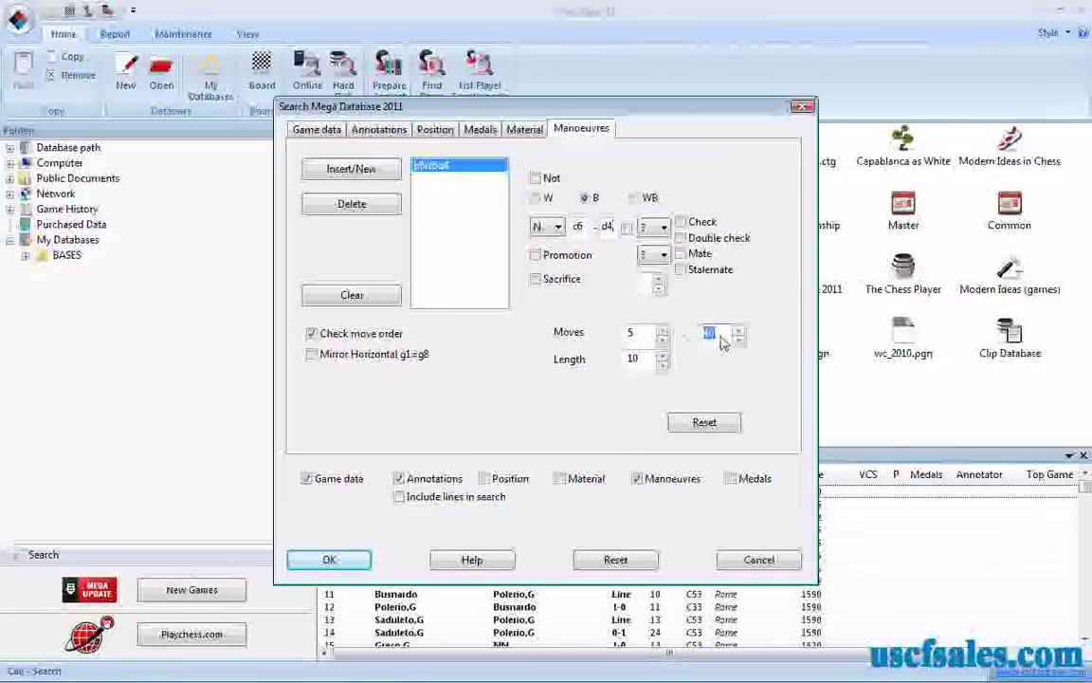
{"action": "type", "text": "20"}
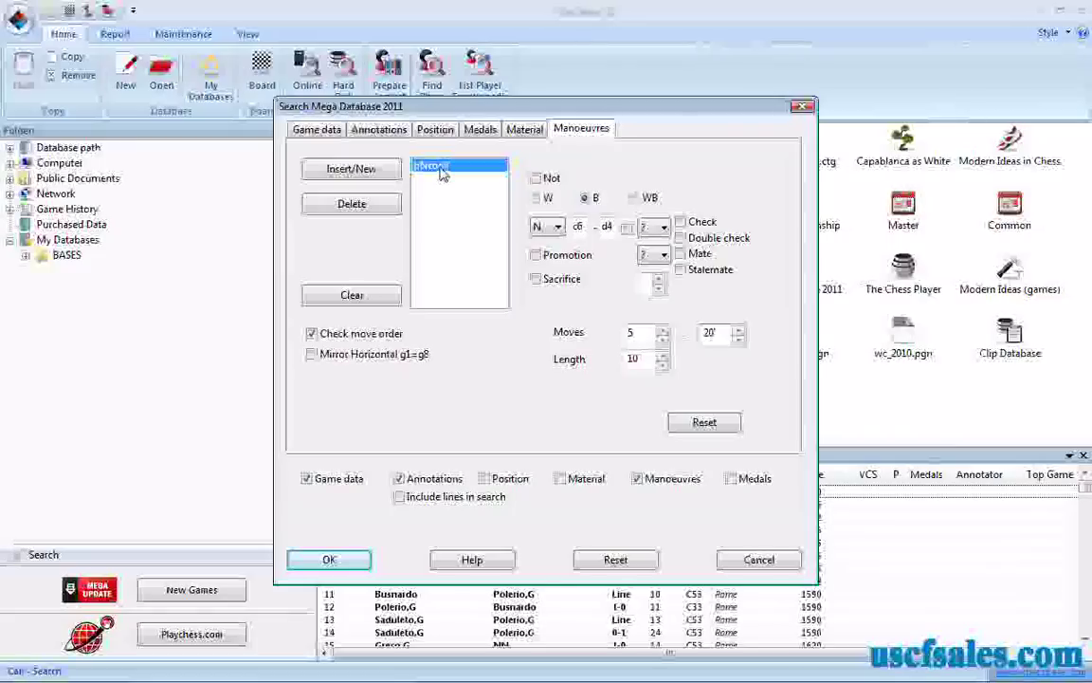
{"action": "left_click", "coordinate": [332, 560]}
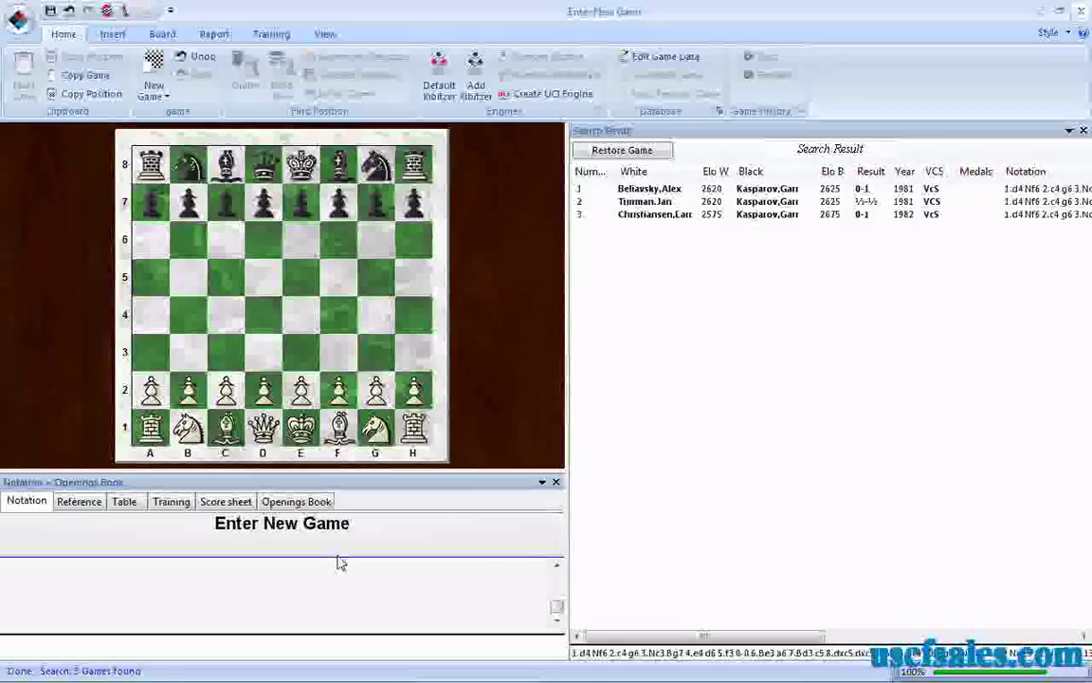
Open the 1981 Beliavsky–Kasparov game from the search results and play through it to 10...Nd4
{"action": "left_click", "coordinate": [617, 194]}
{"action": "key", "text": "Right"}
{"action": "key", "text": "Right"}
{"action": "key", "text": "Right"}
{"action": "key", "text": "Right"}
{"action": "key", "text": "Right"}
{"action": "key", "text": "Right"}
{"action": "key", "text": "Right"}
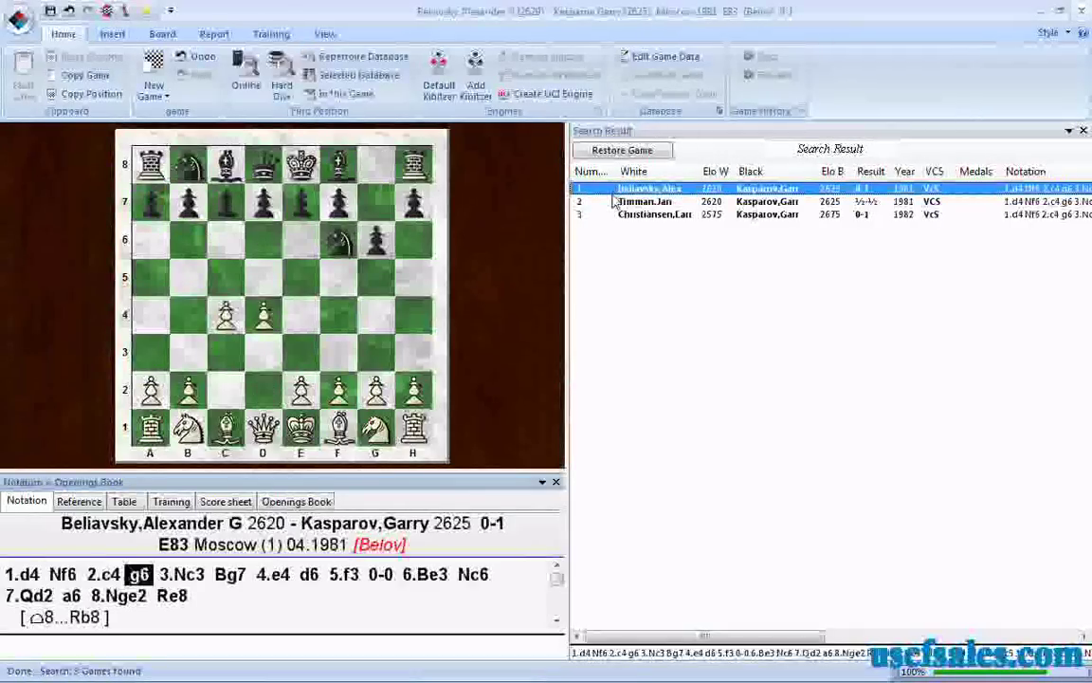
{"action": "key", "text": "Right"}
{"action": "key", "text": "Right"}
{"action": "key", "text": "Right"}
{"action": "key", "text": "Right"}
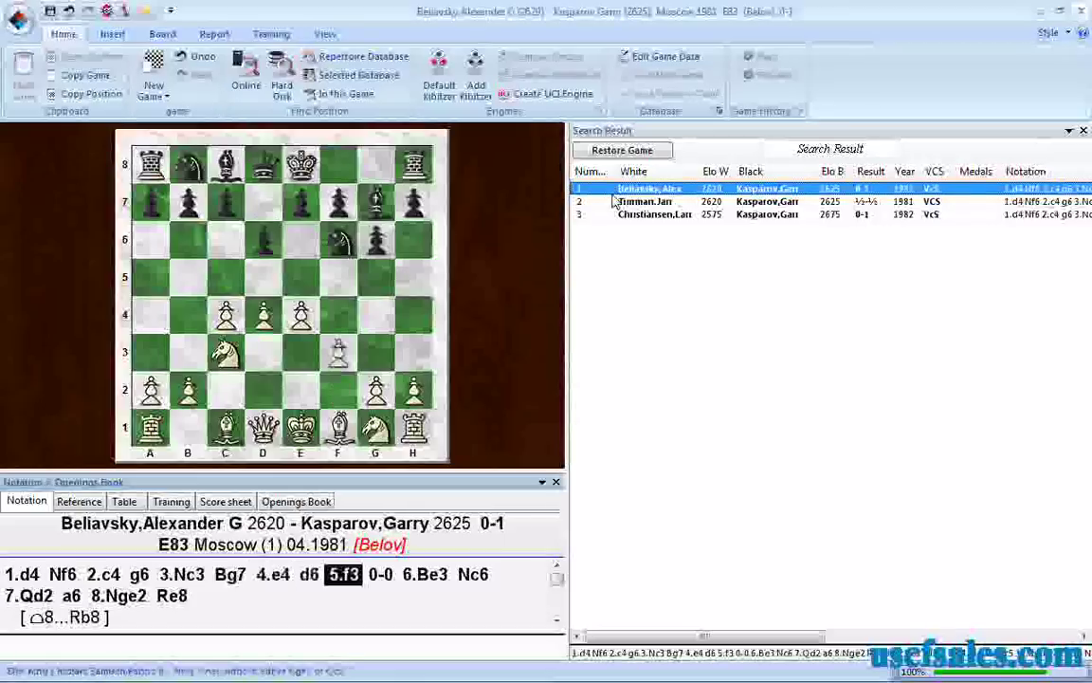
{"action": "key", "text": "Right"}
{"action": "key", "text": "Right"}
{"action": "key", "text": "Right"}
{"action": "key", "text": "Right"}
{"action": "key", "text": "Right"}
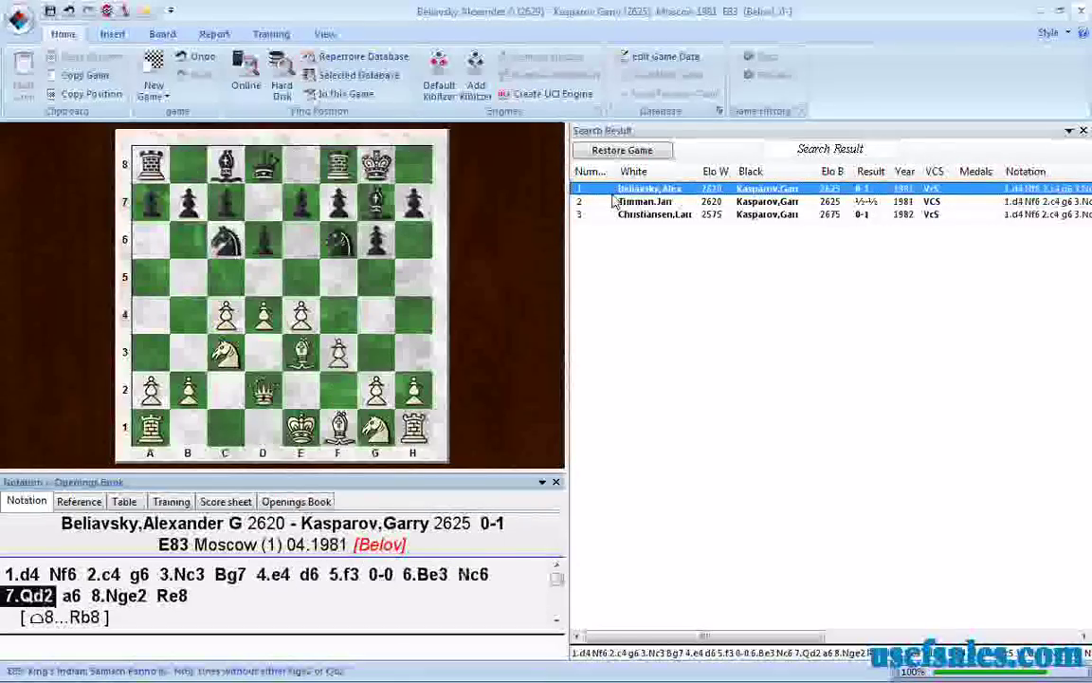
{"action": "double_click", "coordinate": [613, 201]}
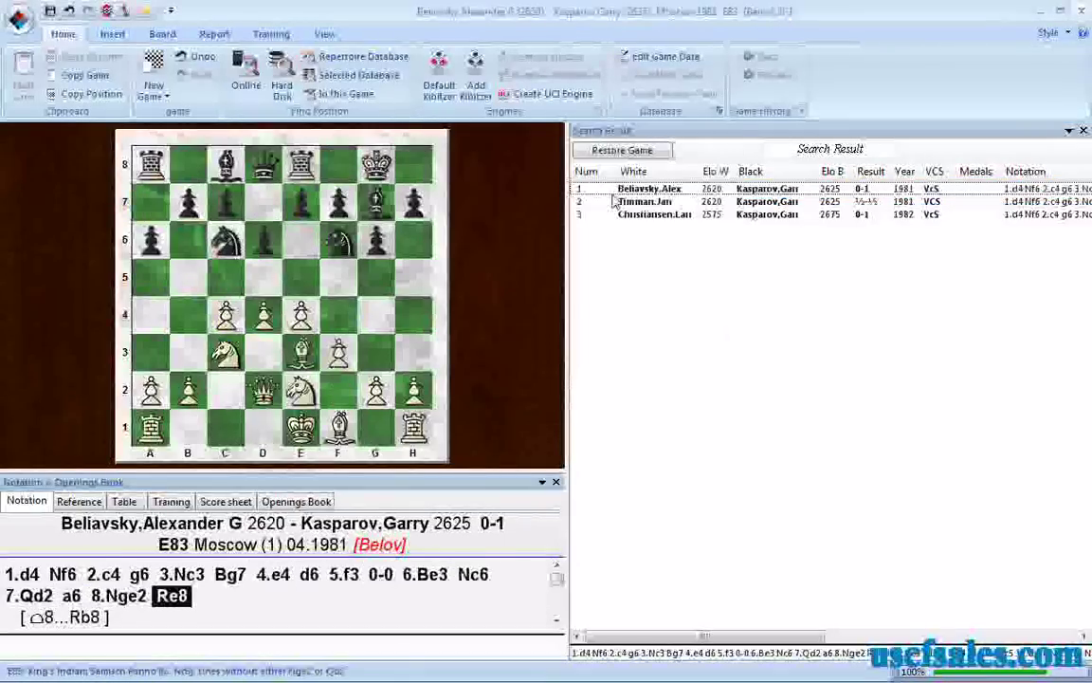
{"action": "key", "text": "Right"}
{"action": "key", "text": "Right"}
{"action": "key", "text": "Right"}
{"action": "key", "text": "Right"}
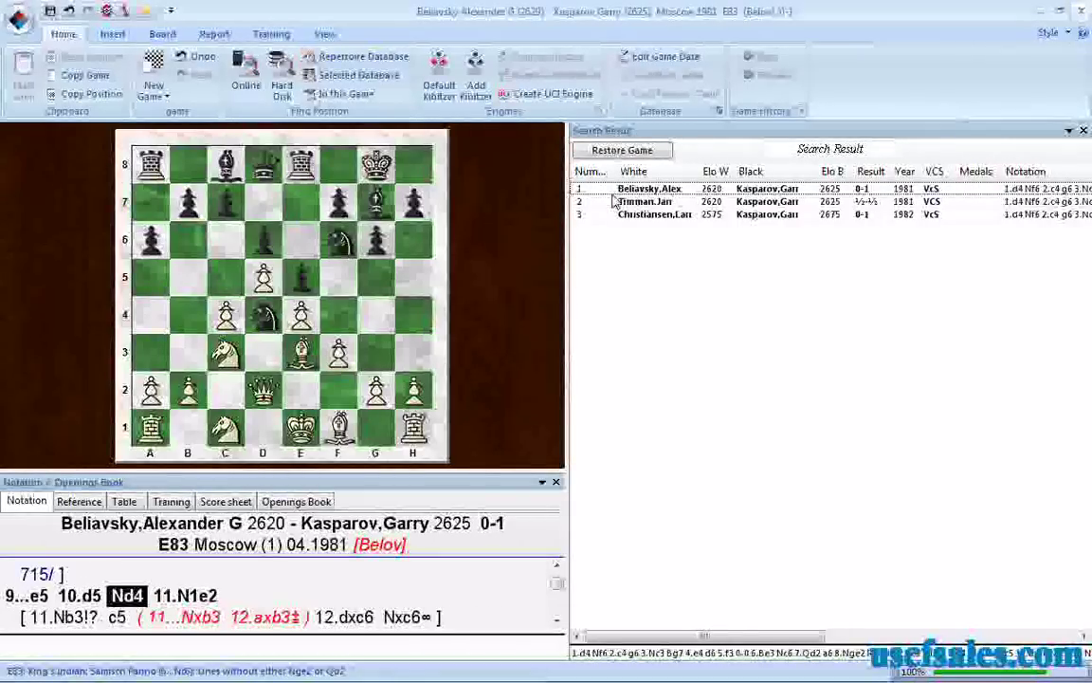
Open the 1981 Timman–Kasparov game from the search results and play through it to 9...Nd4
{"action": "double_click", "coordinate": [624, 204]}
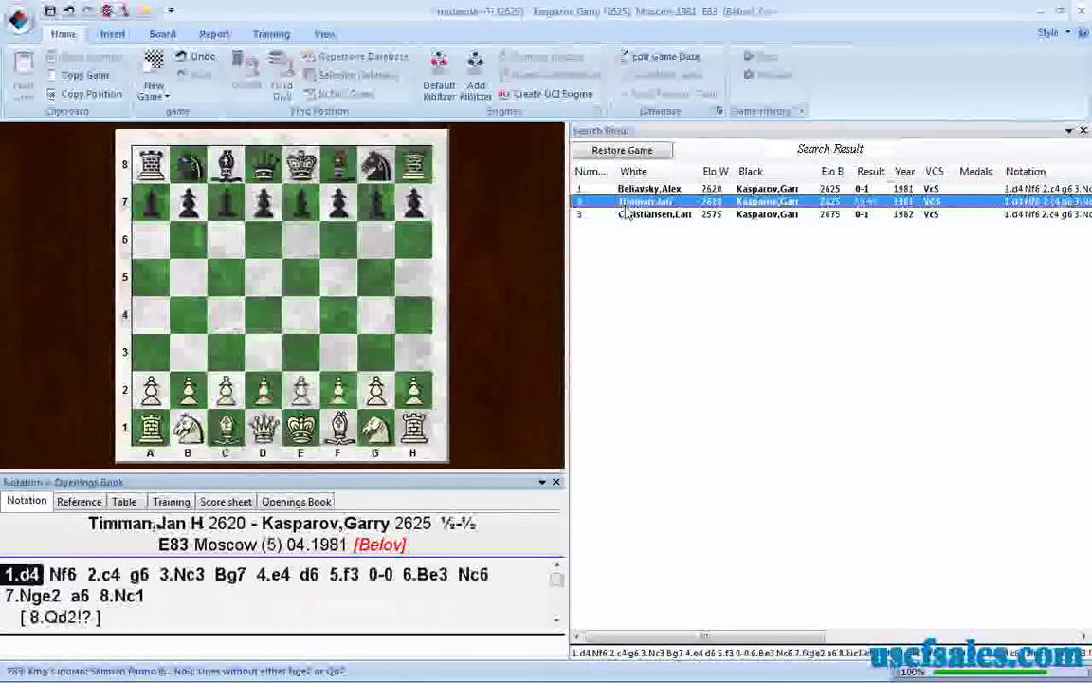
{"action": "key", "text": "Right"}
{"action": "key", "text": "Right"}
{"action": "key", "text": "Right"}
{"action": "key", "text": "Right"}
{"action": "key", "text": "Right"}
{"action": "key", "text": "Right"}
{"action": "key", "text": "Right"}
{"action": "key", "text": "Right"}
{"action": "key", "text": "Right"}
{"action": "key", "text": "Right"}
{"action": "key", "text": "Right"}
{"action": "key", "text": "Right"}
{"action": "key", "text": "Right"}
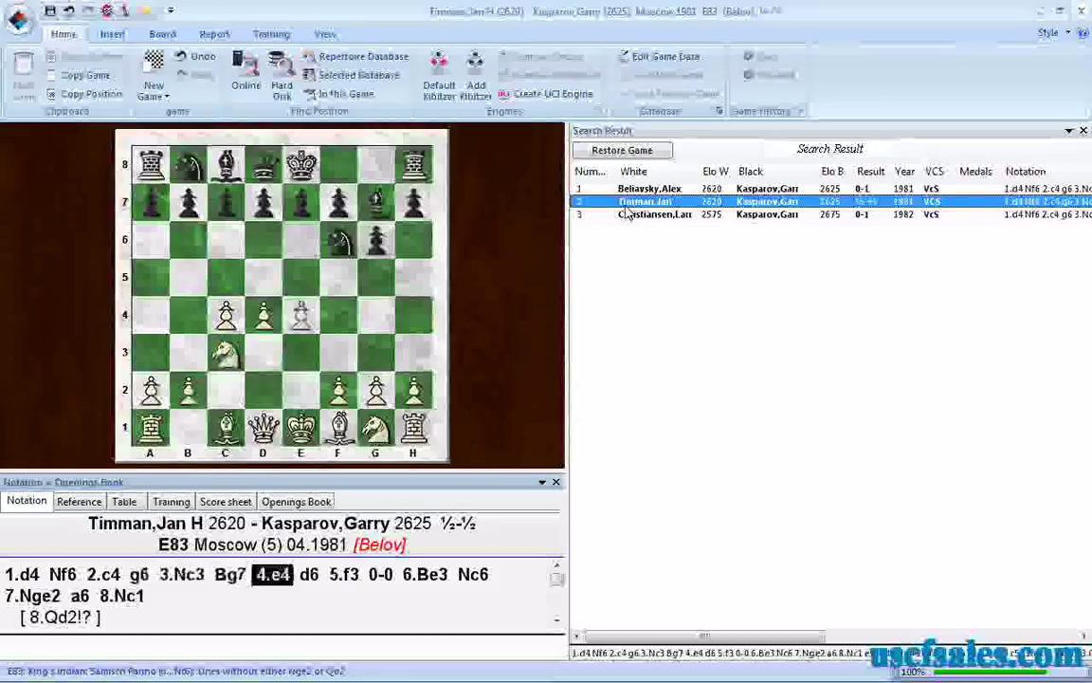
{"action": "key", "text": "Right"}
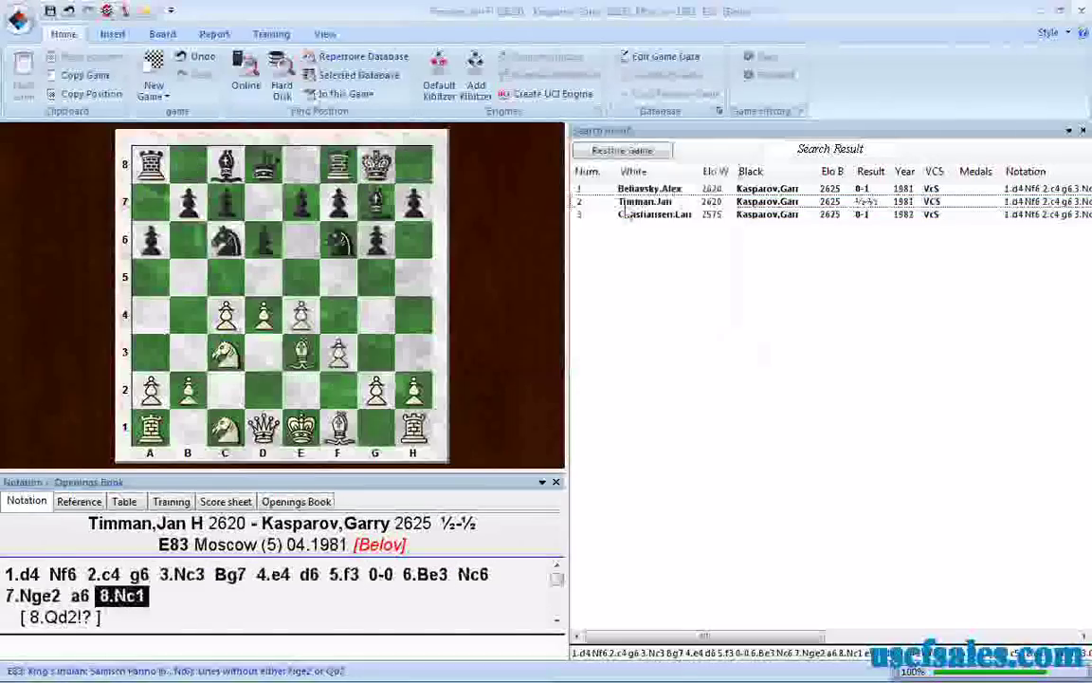
{"action": "key", "text": "Right"}
{"action": "key", "text": "Right"}
{"action": "key", "text": "Return"}
{"action": "key", "text": "Right"}
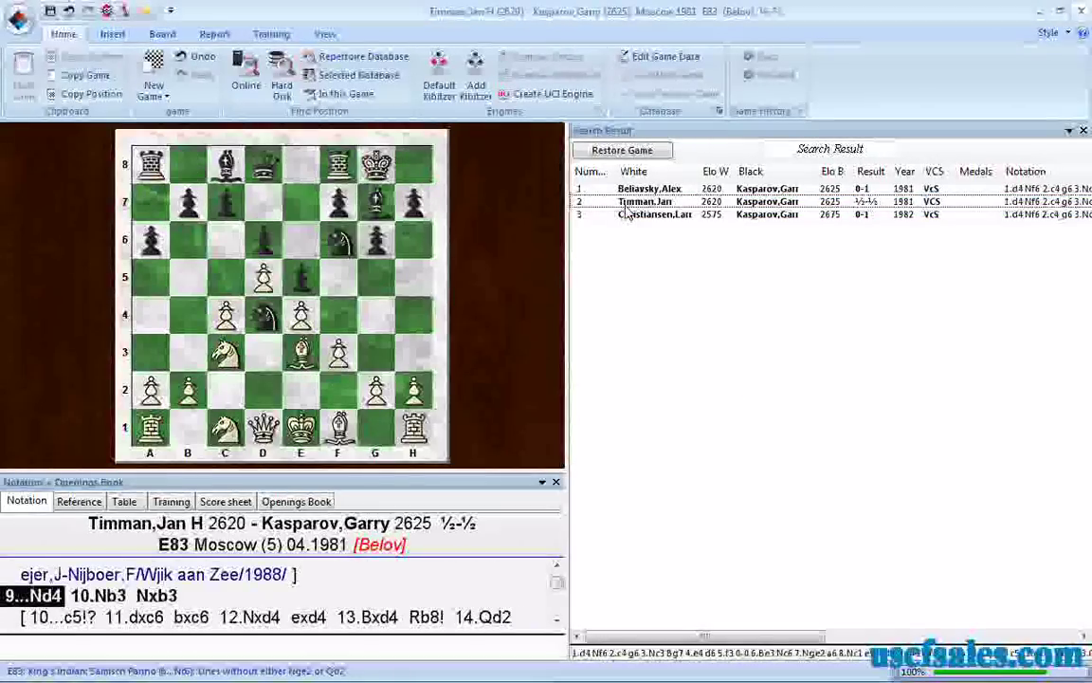
Open the 1982 Christiansen–Kasparov game from the search results and play through the main line to 10...Nd4
{"action": "left_click", "coordinate": [643, 216]}
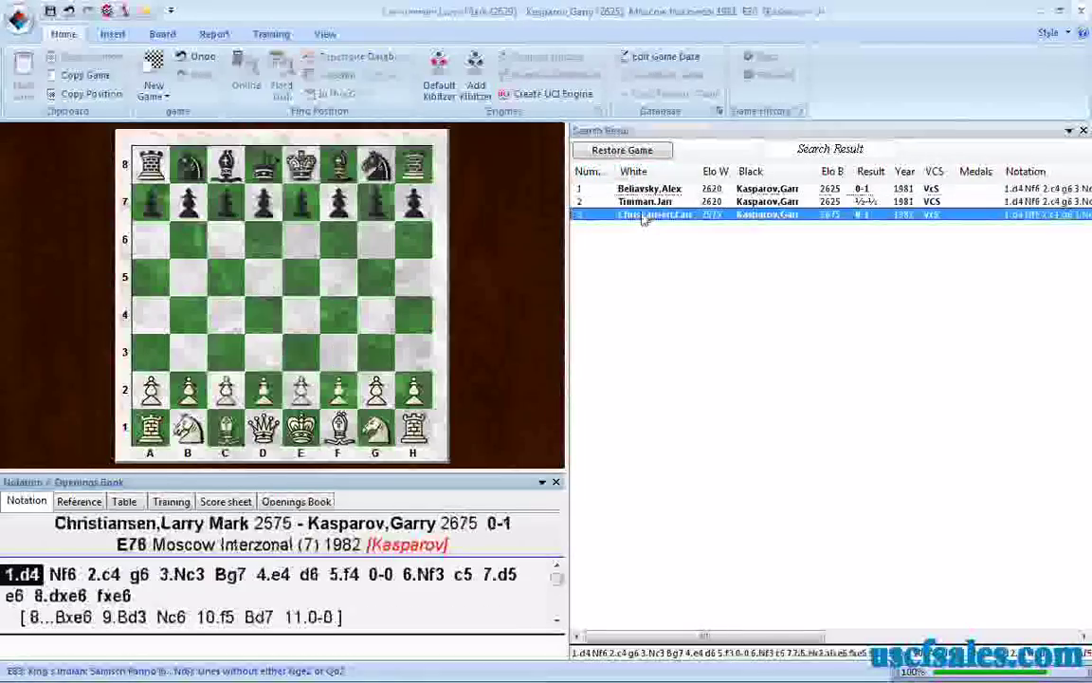
{"action": "key", "text": "Right"}
{"action": "key", "text": "Right"}
{"action": "key", "text": "Right"}
{"action": "key", "text": "Right"}
{"action": "key", "text": "Right"}
{"action": "key", "text": "Right"}
{"action": "key", "text": "Right"}
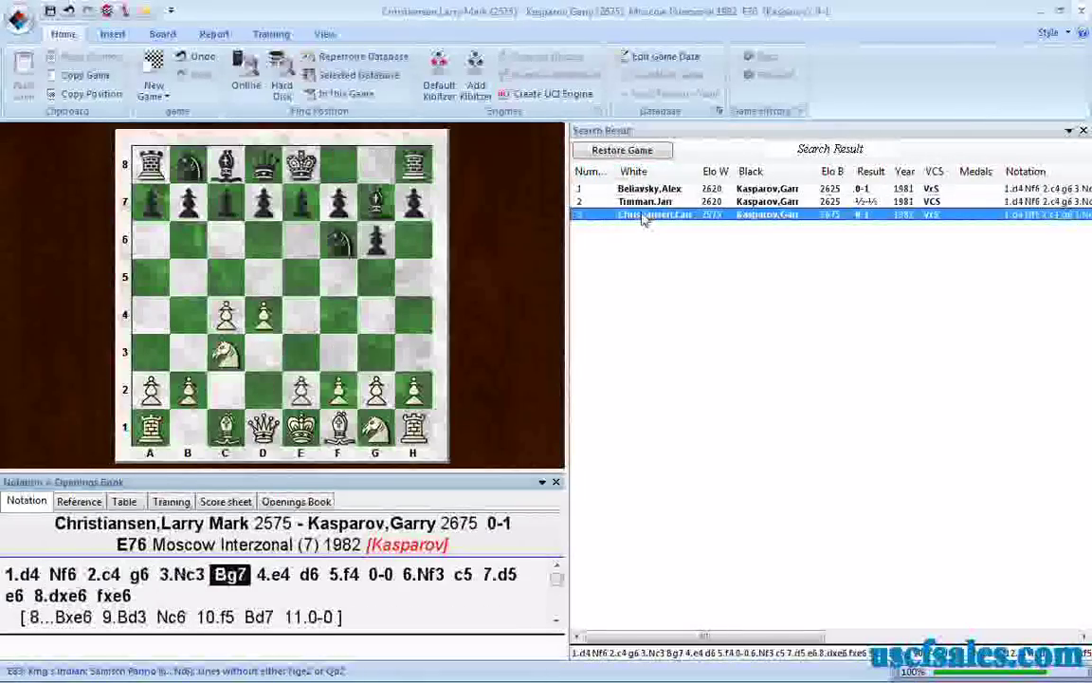
{"action": "key", "text": "Right"}
{"action": "key", "text": "Right"}
{"action": "key", "text": "Right"}
{"action": "key", "text": "Right"}
{"action": "key", "text": "Right"}
{"action": "key", "text": "Right"}
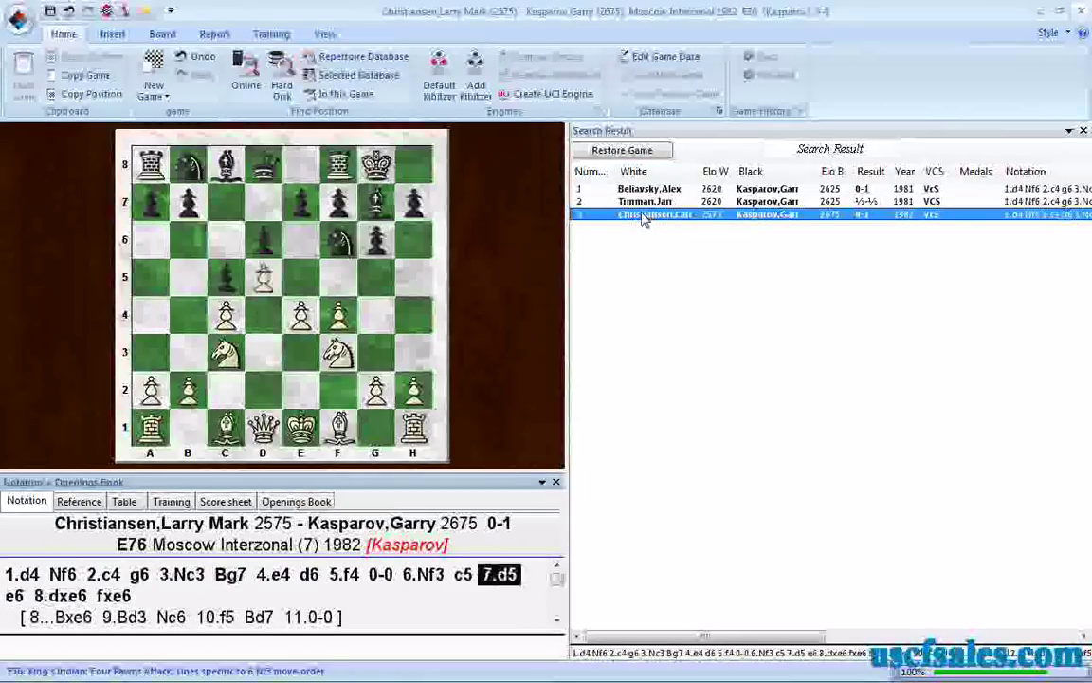
{"action": "key", "text": "Escape"}
{"action": "key", "text": "Right"}
{"action": "key", "text": "Right"}
{"action": "key", "text": "Right"}
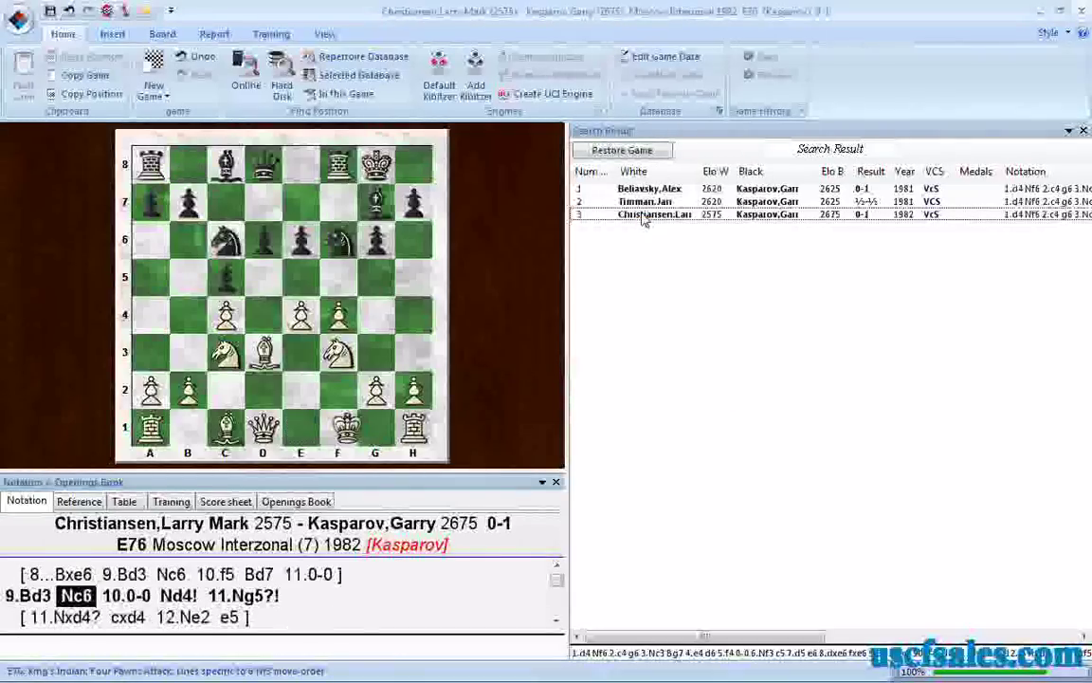
{"action": "key", "text": "Right"}
{"action": "key", "text": "Right"}
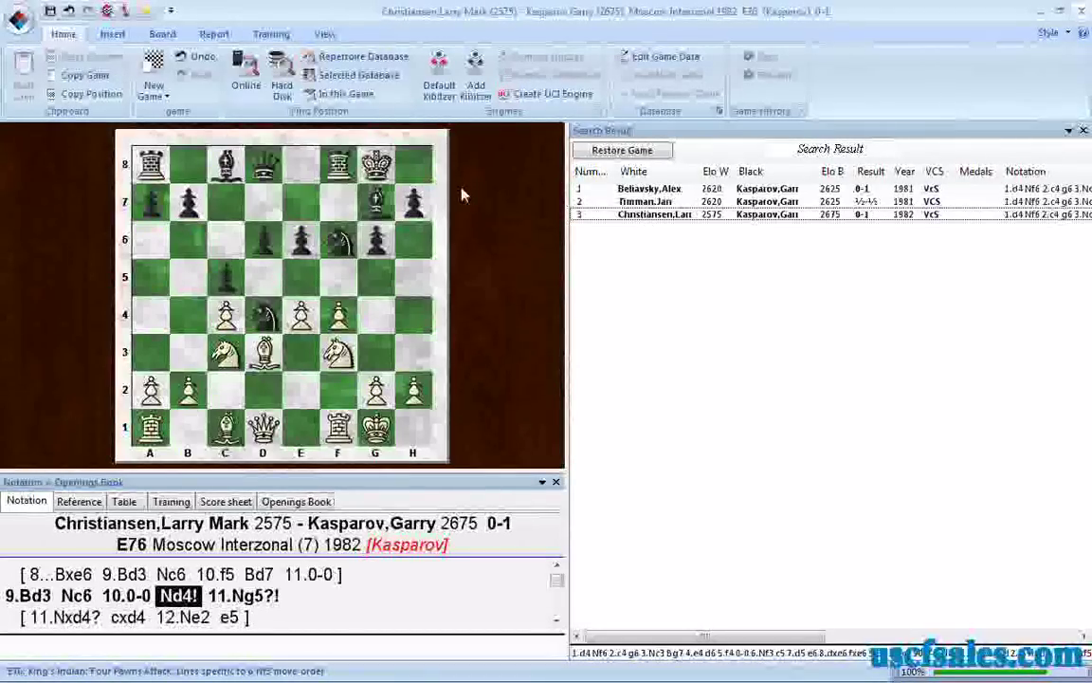
Examine the alternatives to 11.Ng5 in the Christiansen game, following the 11.Nxd4 variation through 12...e5
{"action": "key", "text": "Right"}
{"action": "key", "text": "Return"}
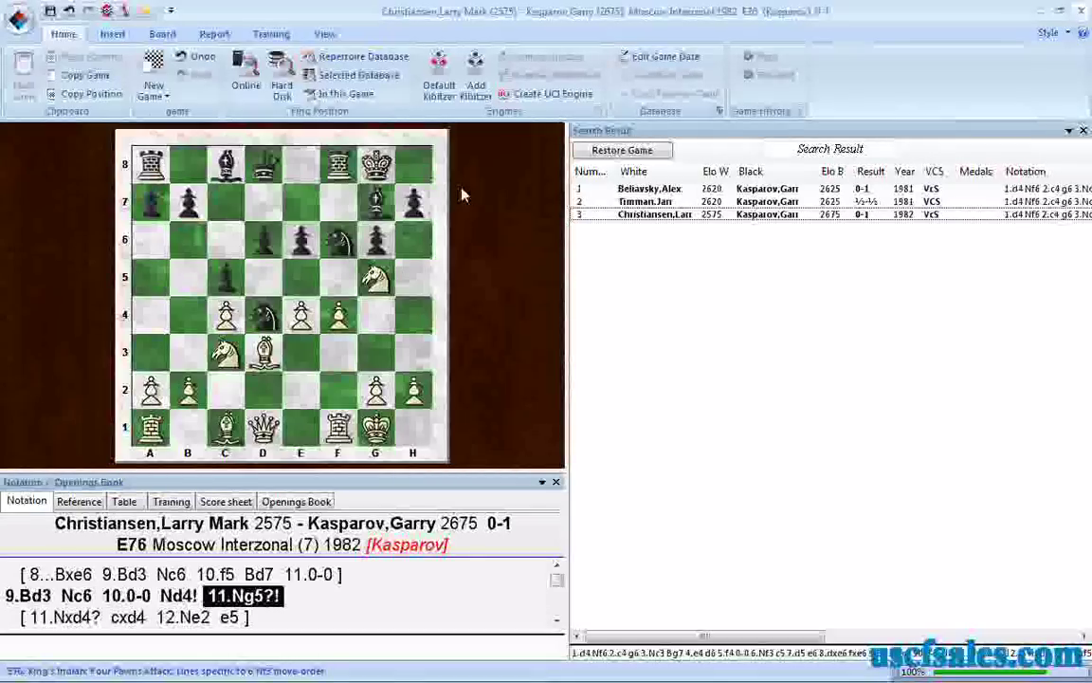
{"action": "key", "text": "Left"}
{"action": "key", "text": "Right"}
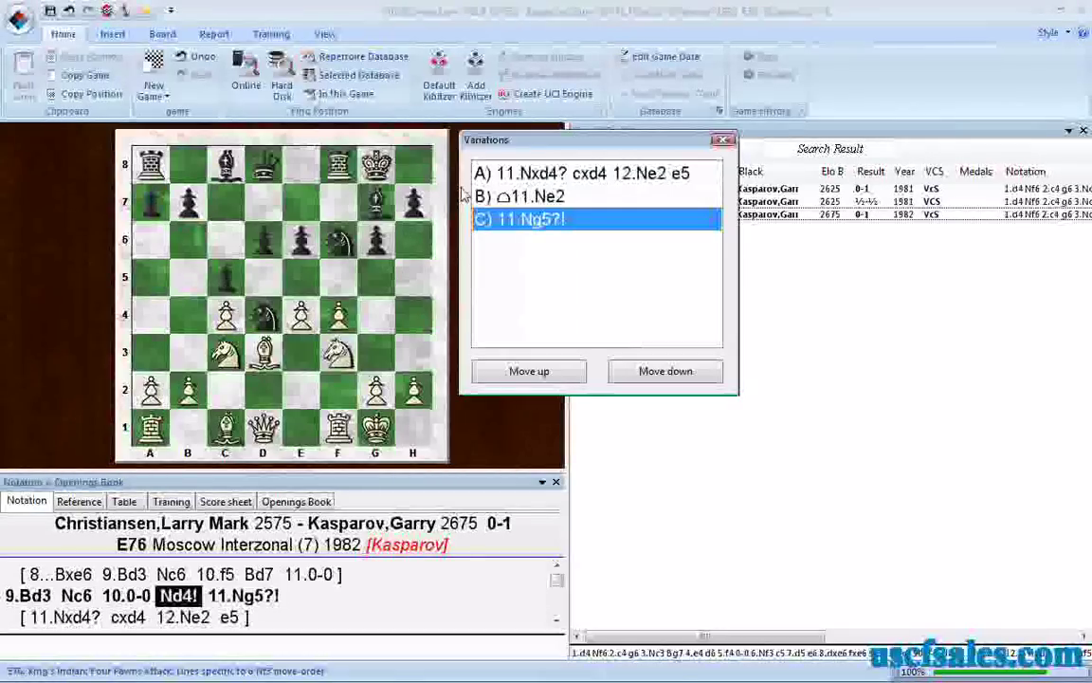
{"action": "key", "text": "Up"}
{"action": "key", "text": "Up"}
{"action": "key", "text": "Return"}
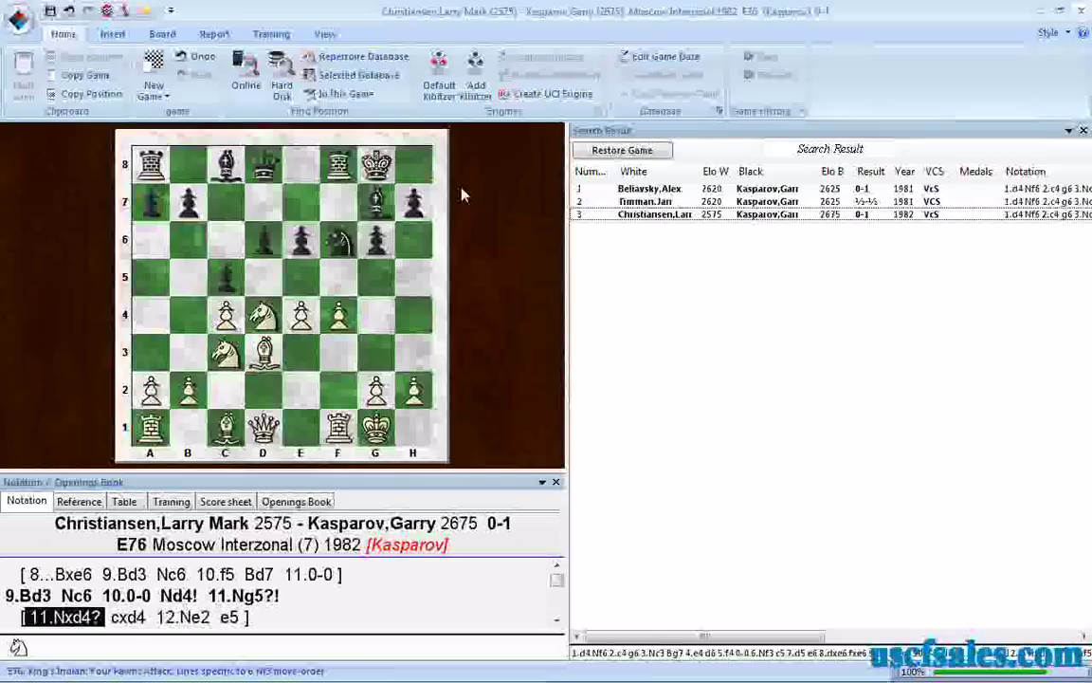
{"action": "key", "text": "Right"}
{"action": "key", "text": "Right"}
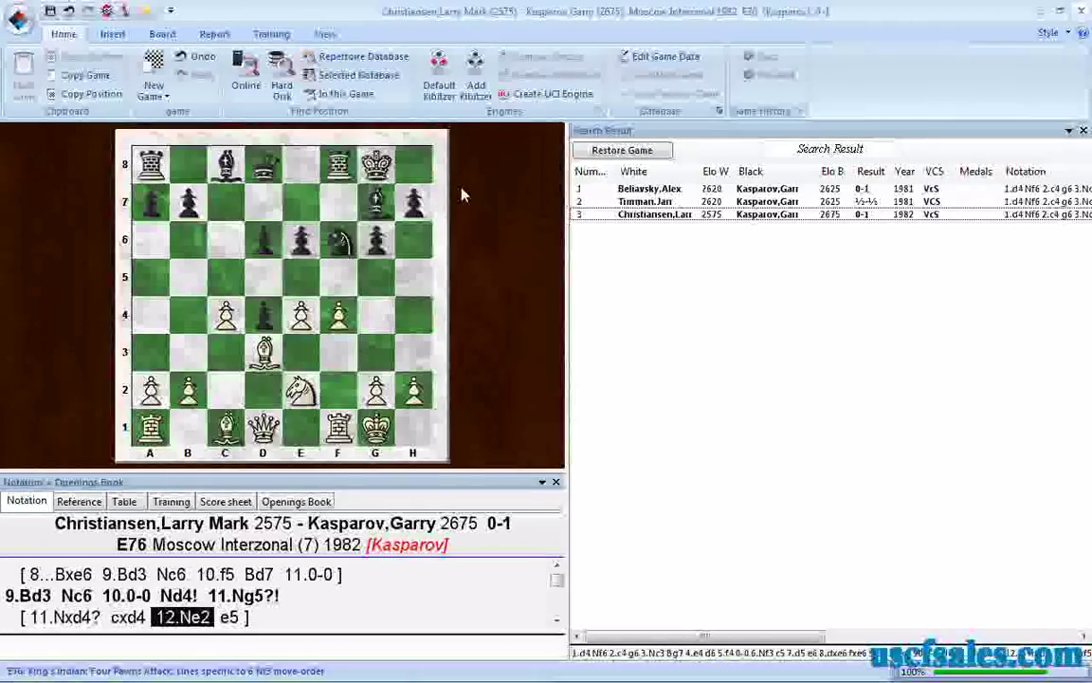
{"action": "key", "text": "Right"}
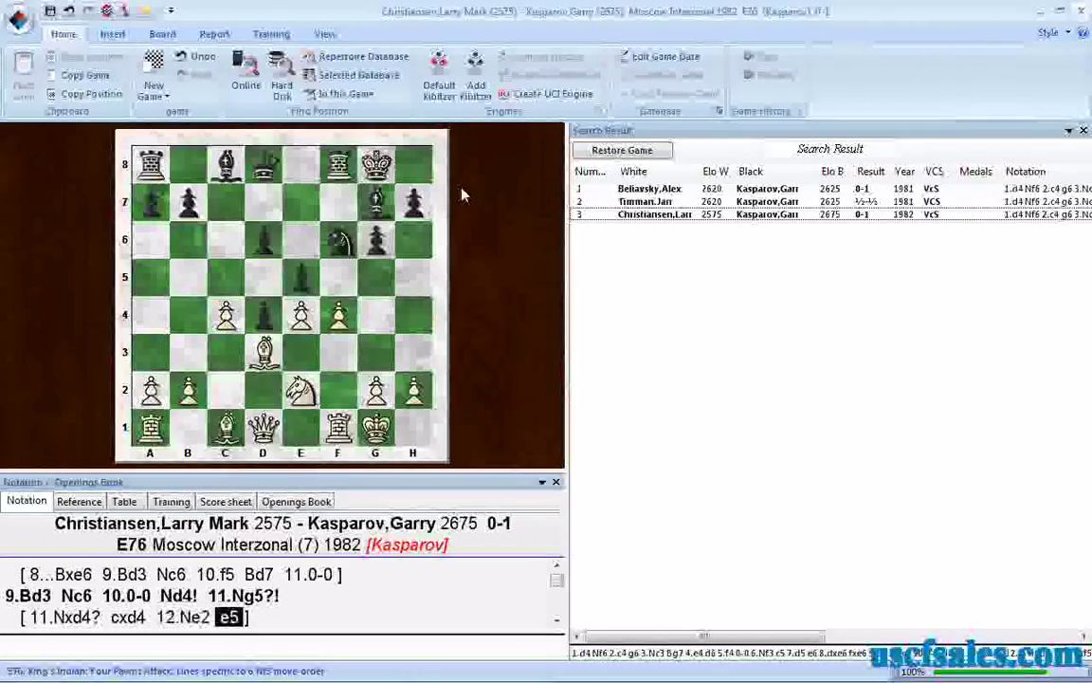